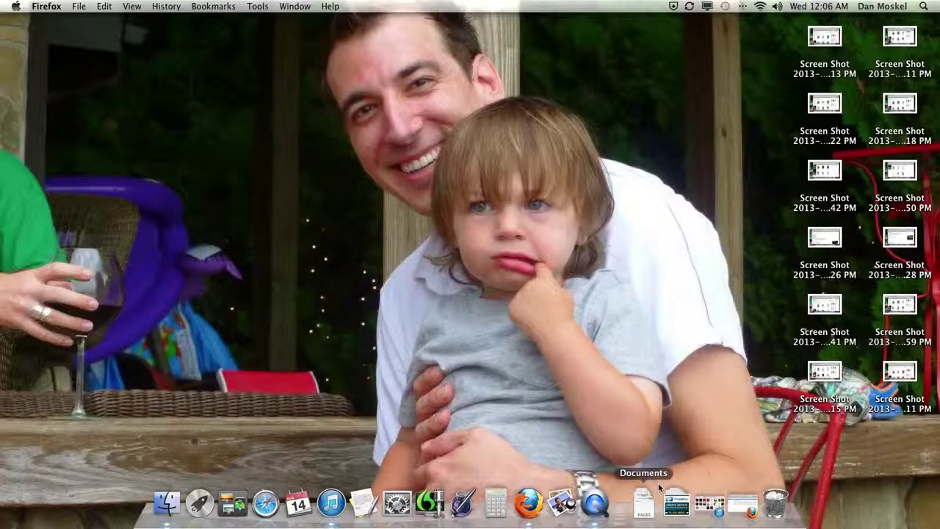
Restore the Firefox window and switch to the 'How To Erase Bad Credit - 4 Steps' article
click(709, 503)
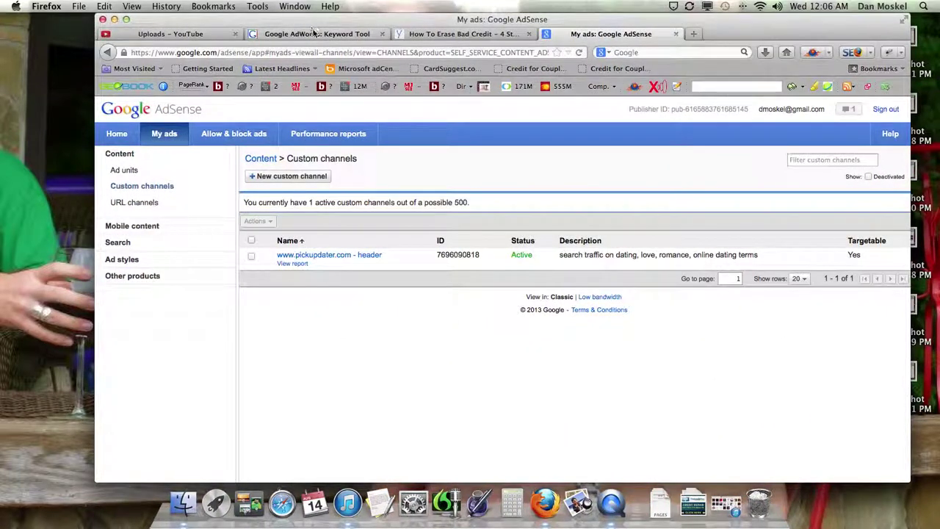
click(309, 34)
click(441, 37)
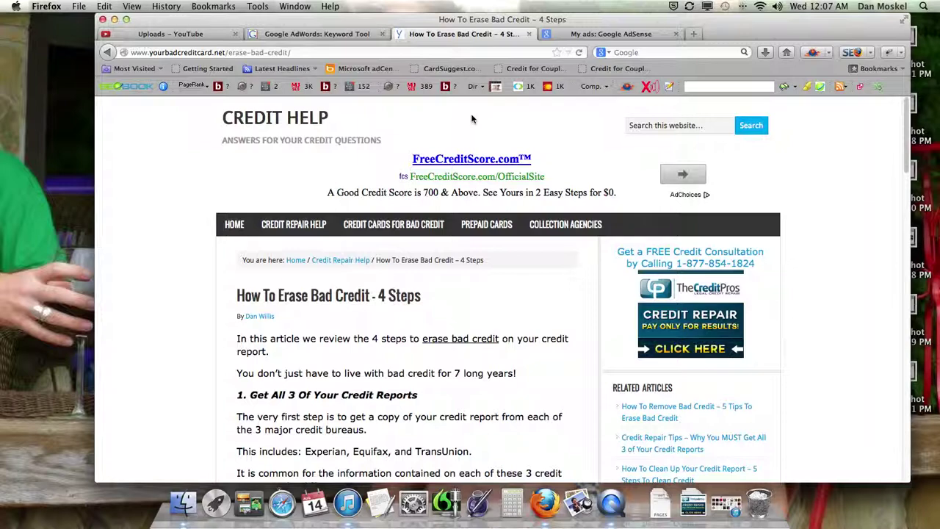
Scroll through the bad-credit article to review its ads, glancing briefly at AdSense
scroll(472, 119, down, 5)
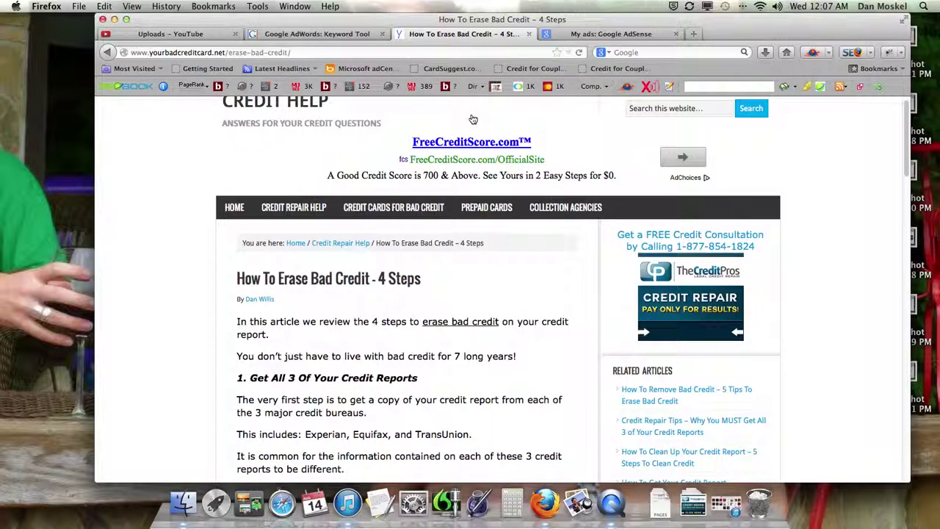
click(618, 35)
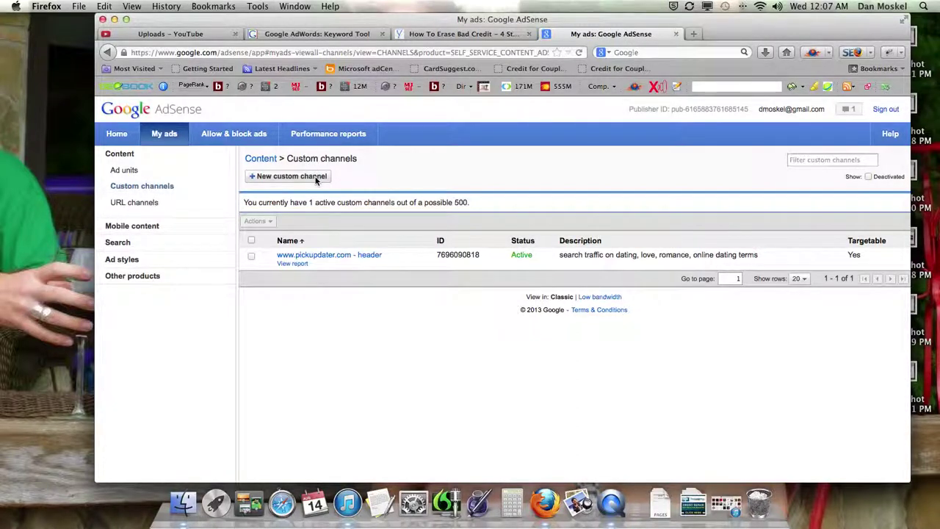
click(423, 35)
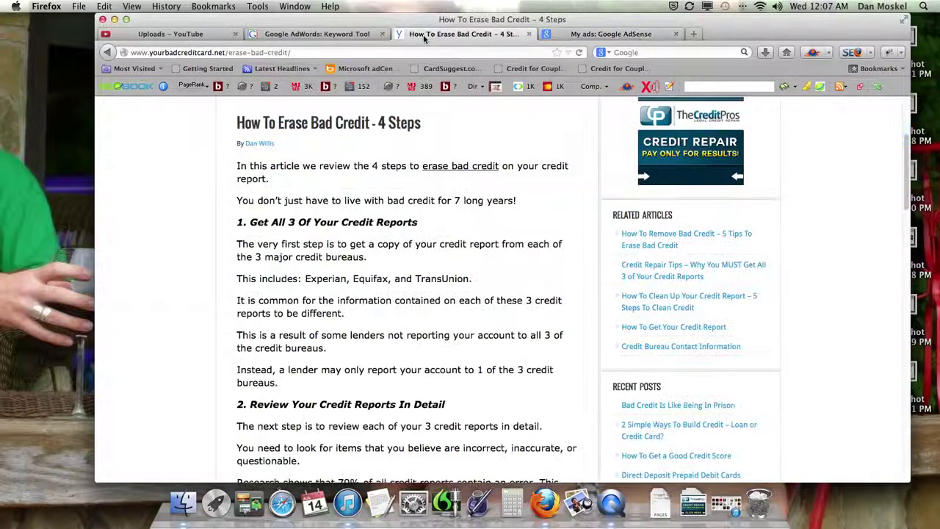
scroll(455, 206, up, 3)
scroll(453, 206, up, 2)
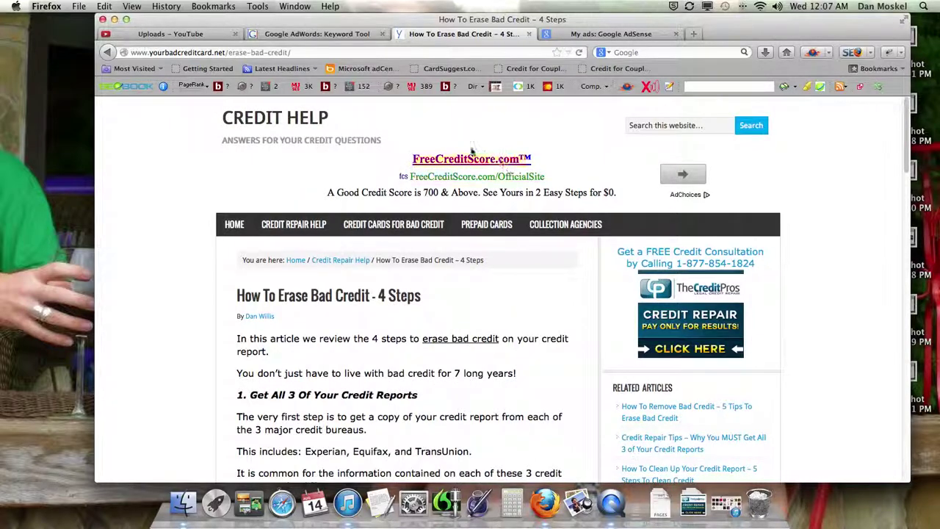
scroll(445, 161, down, 20)
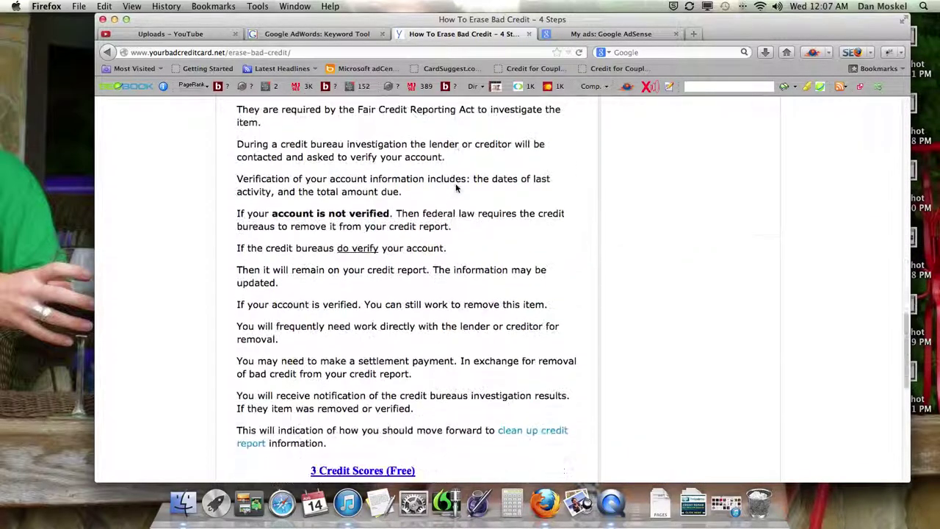
scroll(454, 189, up, 8)
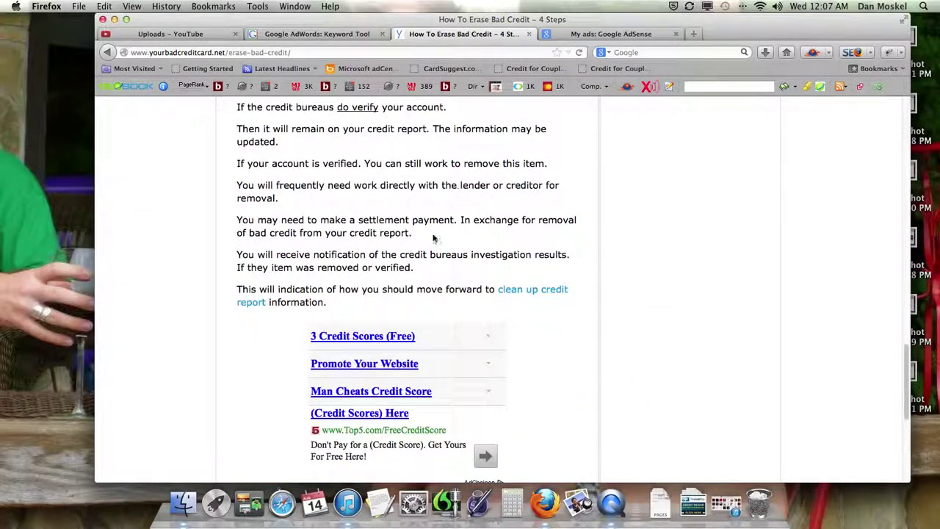
scroll(499, 276, down, 8)
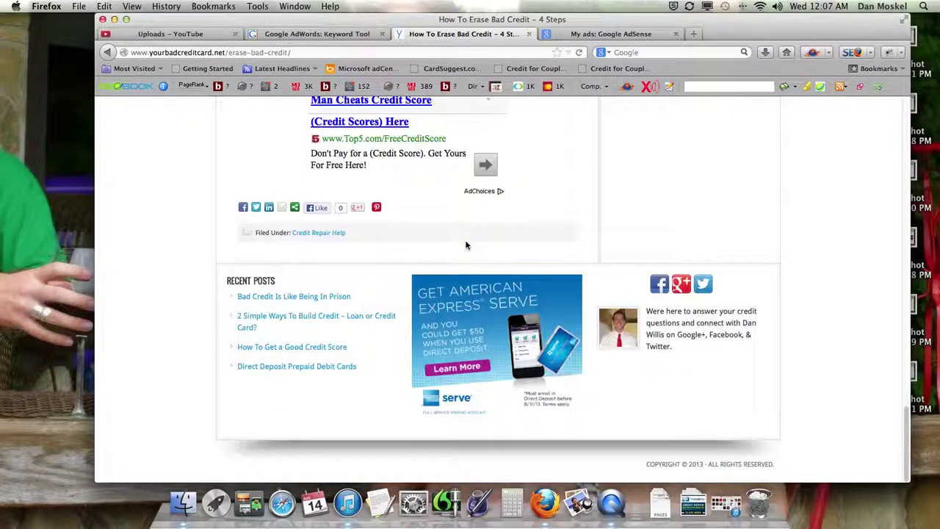
scroll(541, 332, up, 20)
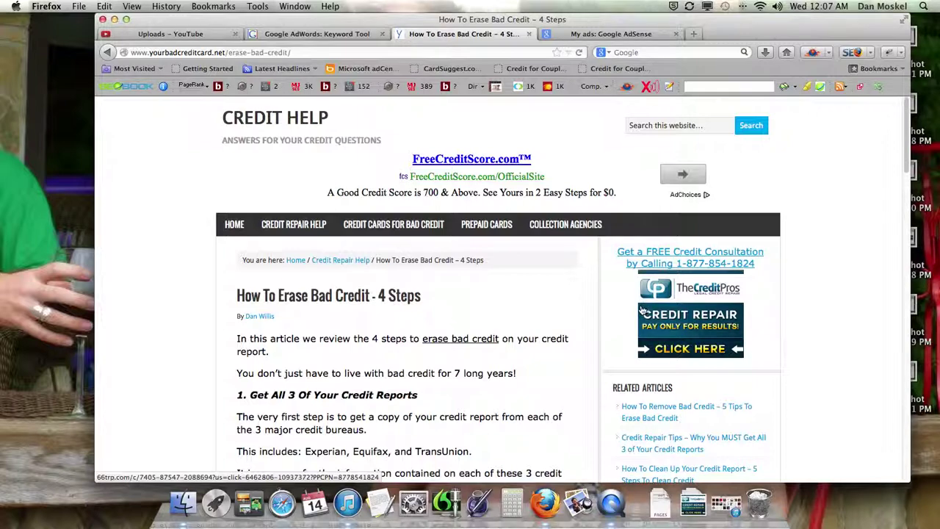
Return to AdSense Custom channels and open an empty Add new custom channel dialog
click(604, 34)
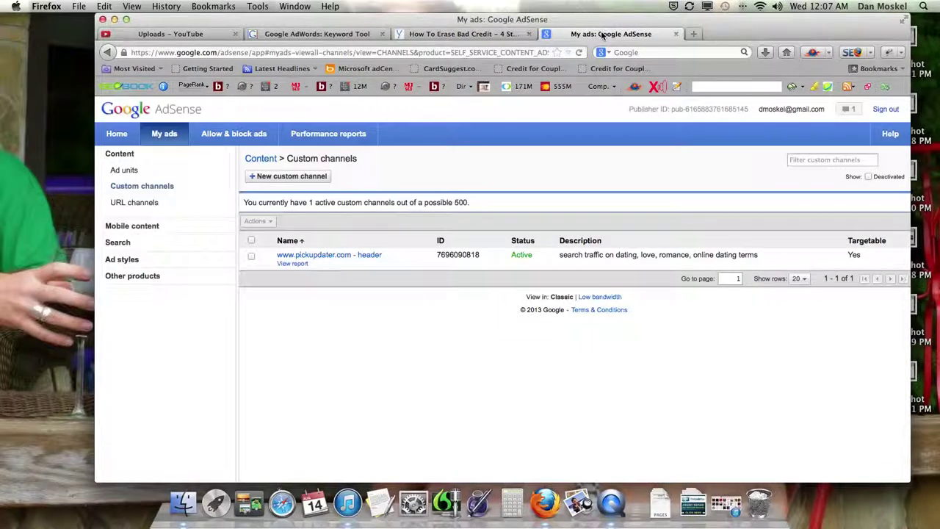
click(502, 34)
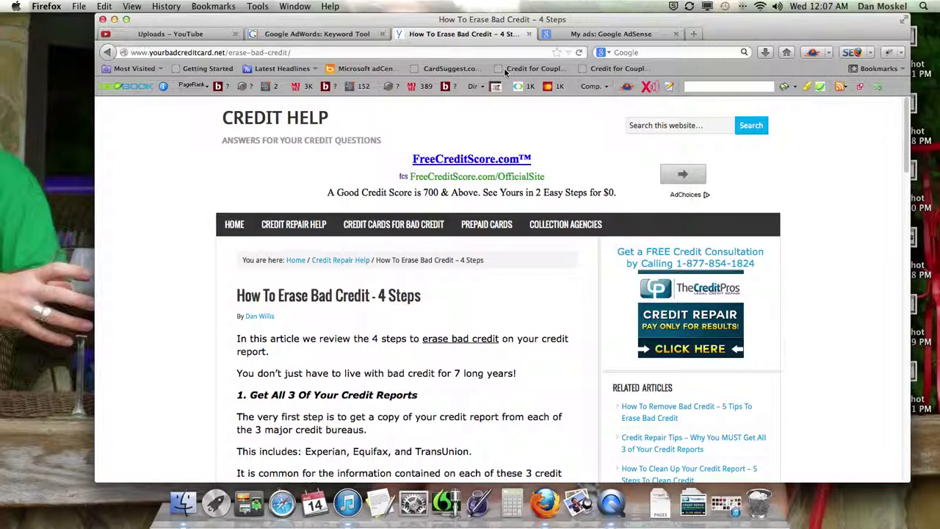
click(575, 35)
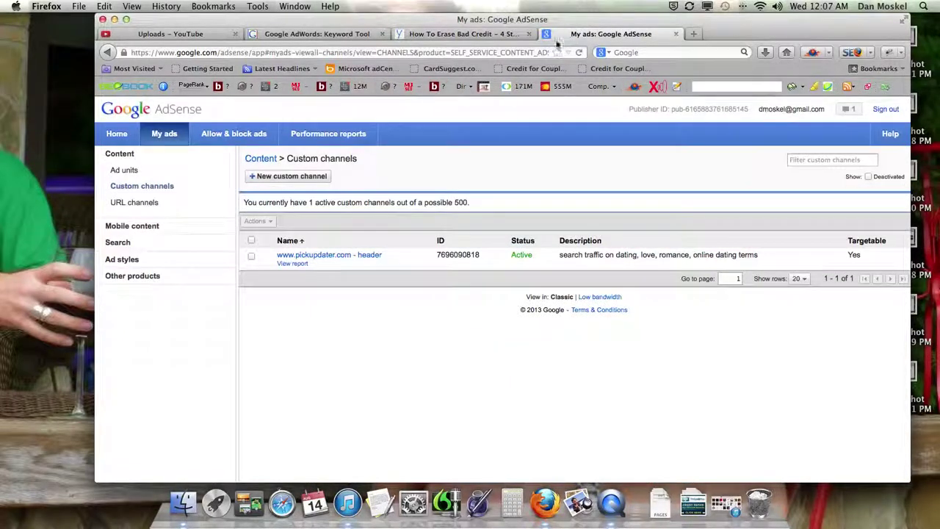
click(303, 179)
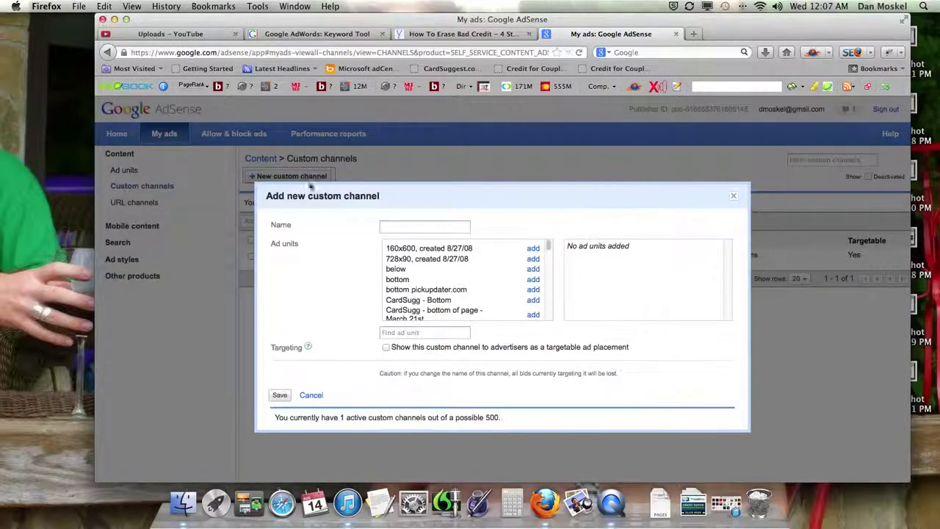
Name the channel YourBadCredit, leave advertiser targeting unchecked, and save it
click(429, 229)
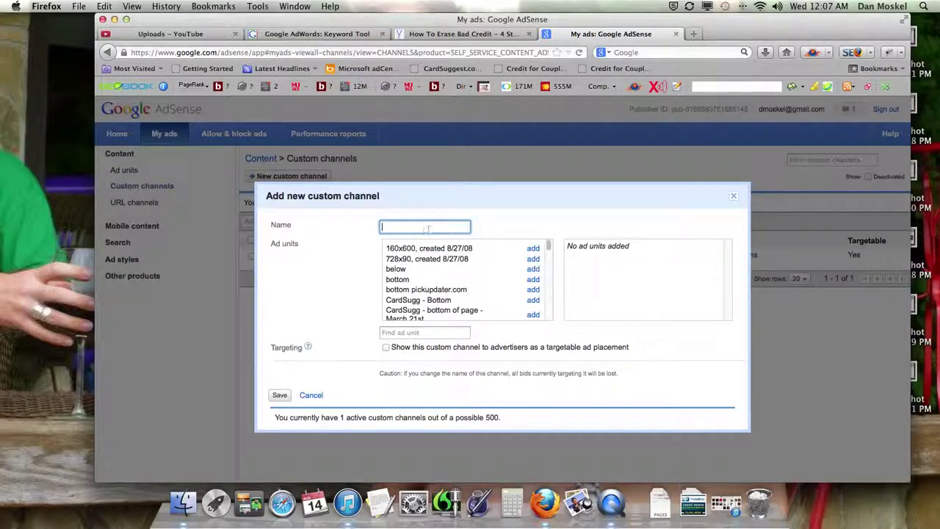
text(YourBadCredit)
click(385, 348)
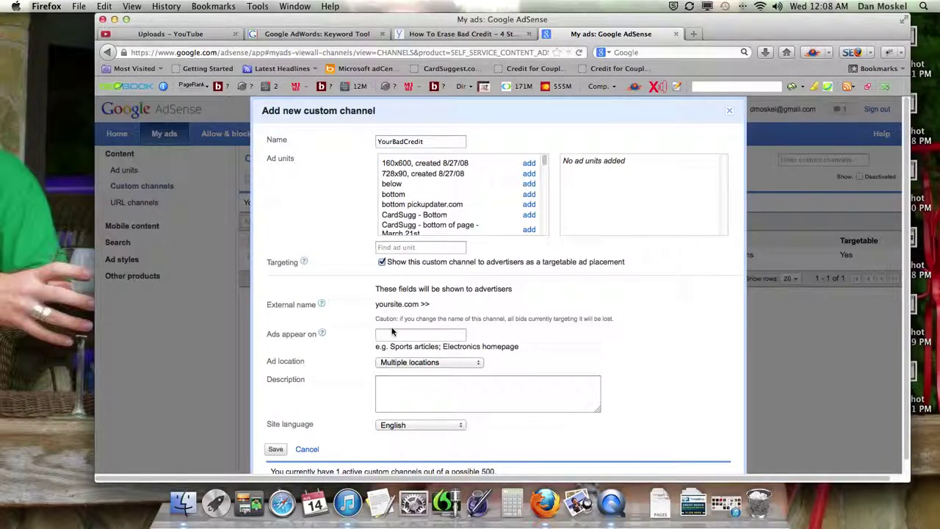
click(396, 335)
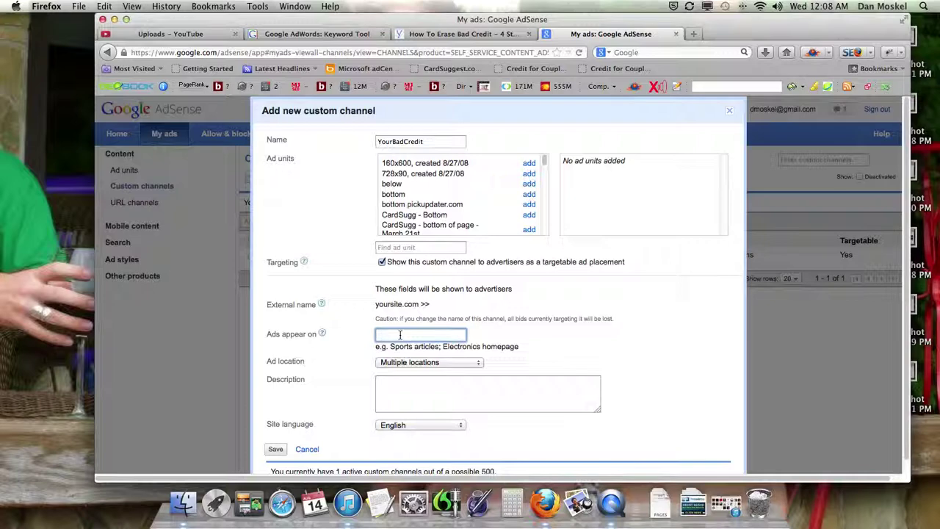
click(381, 262)
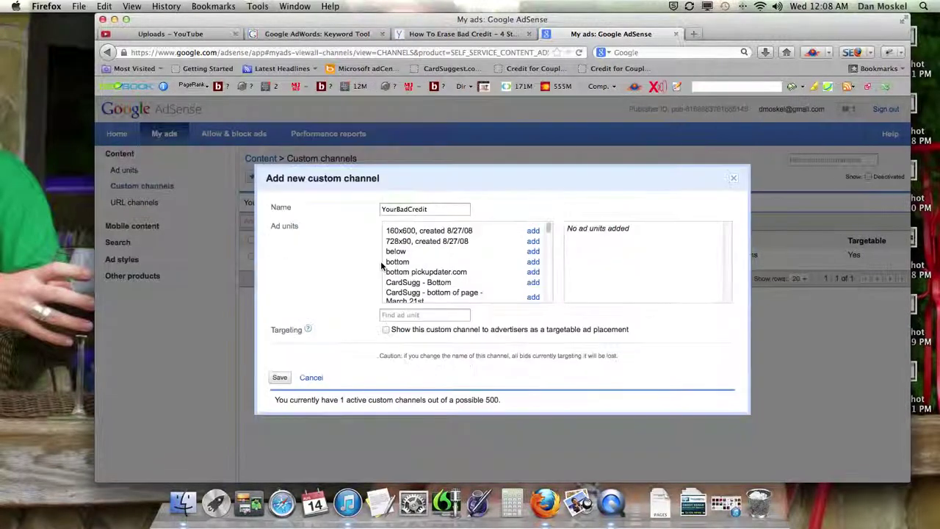
click(386, 331)
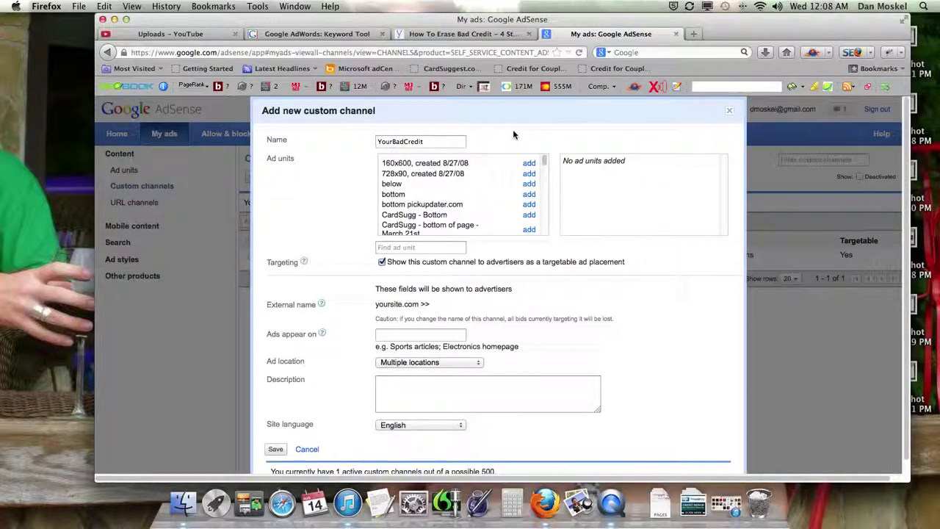
scroll(512, 134, down, 1)
scroll(513, 132, down, 1)
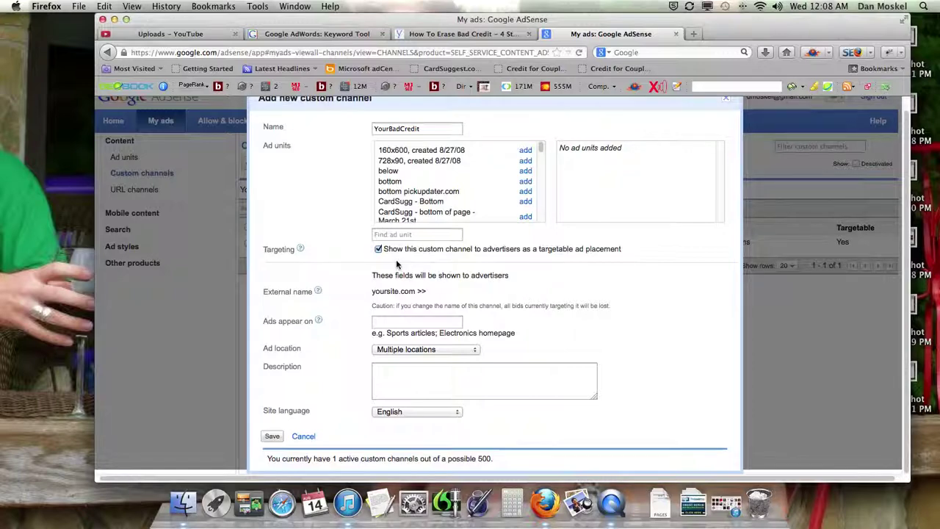
click(379, 250)
click(451, 209)
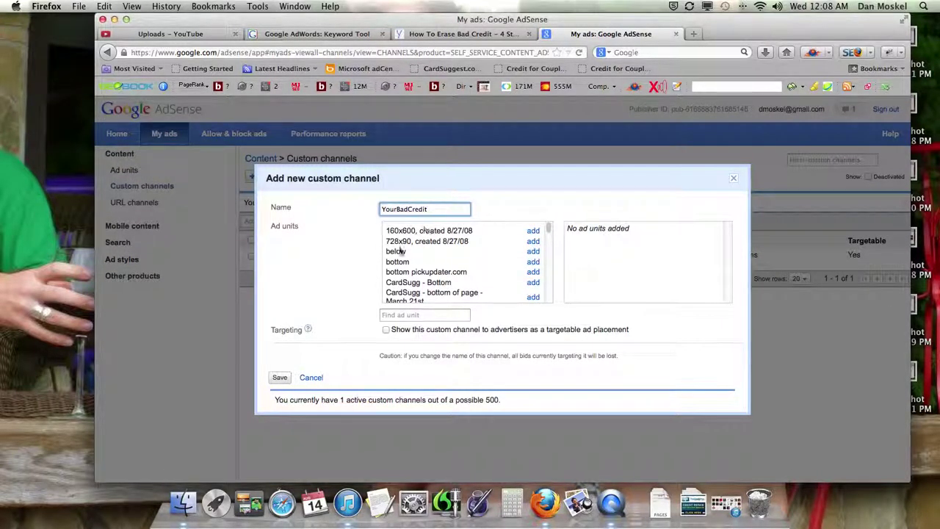
click(279, 378)
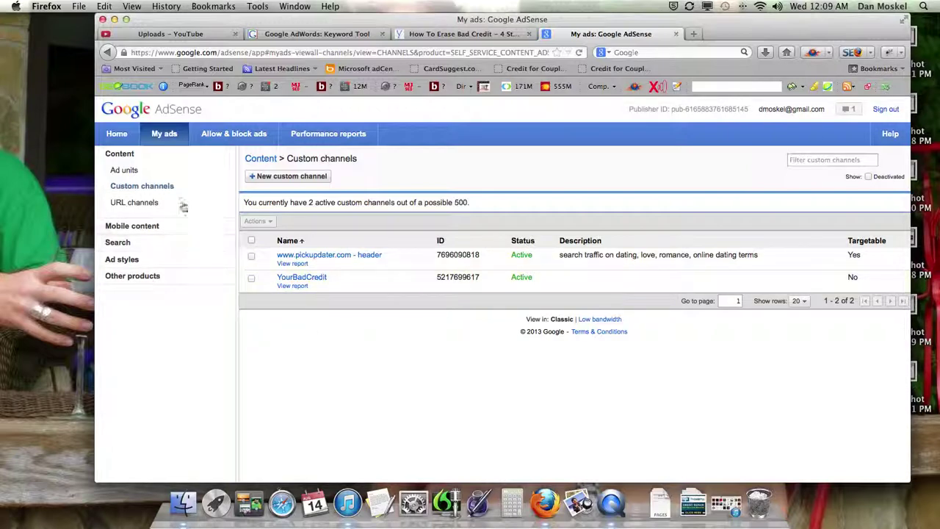
Start a new ad unit under Ad units and give it a YBCC-prefixed name
click(127, 170)
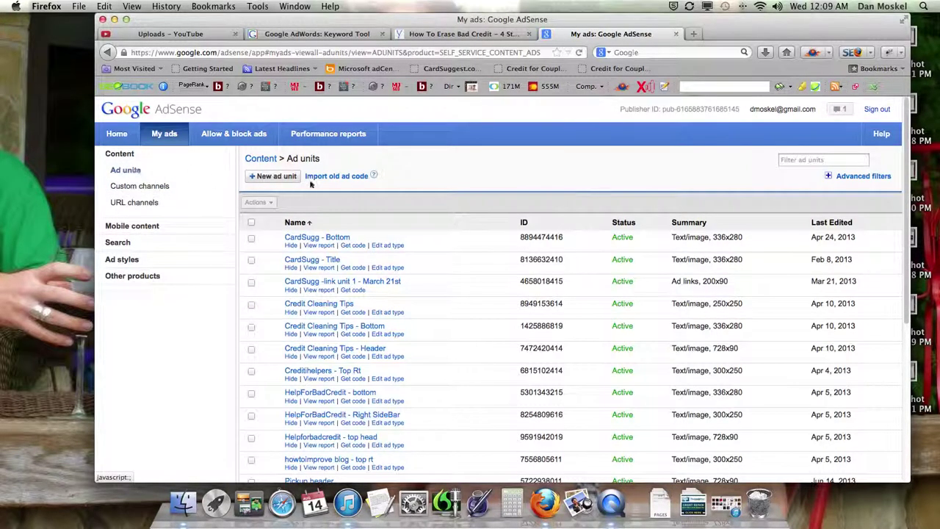
click(277, 177)
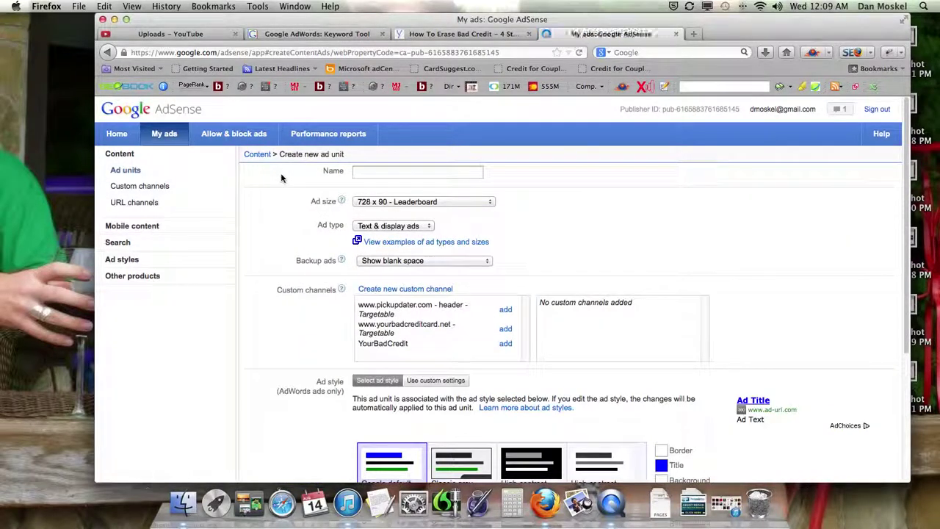
click(407, 171)
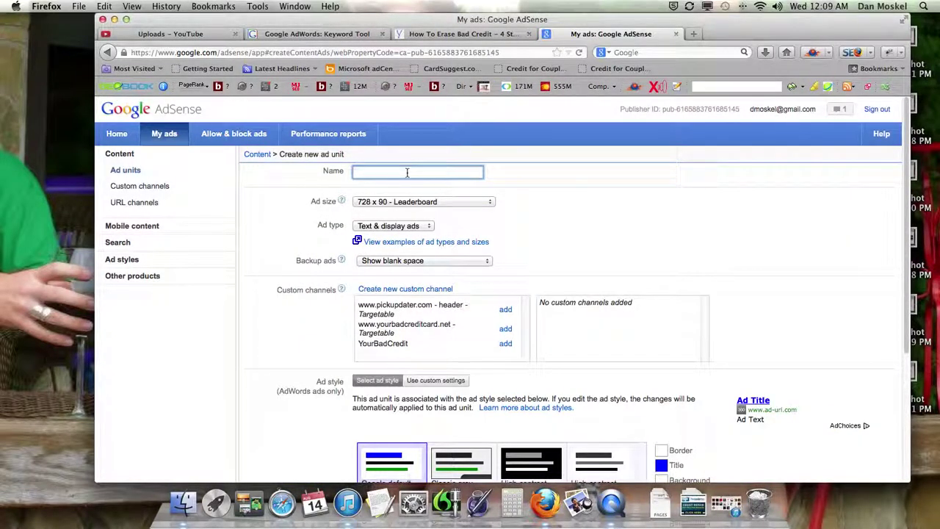
text(YBCC)
text( - Joe )
text(Shi)
Browse the ad size list, keeping the 728 x 90 Leaderboard size
click(486, 204)
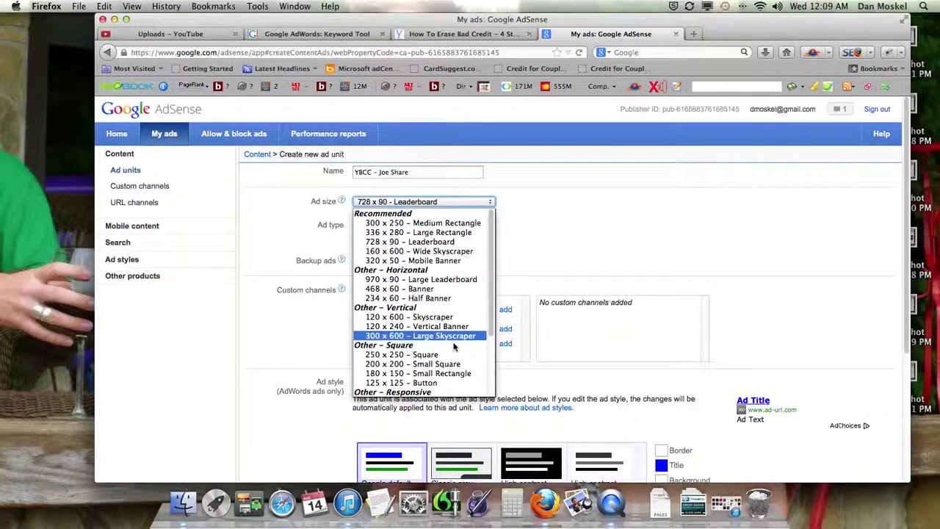
scroll(455, 341, down, 3)
scroll(455, 347, down, 1)
scroll(455, 345, down, 1)
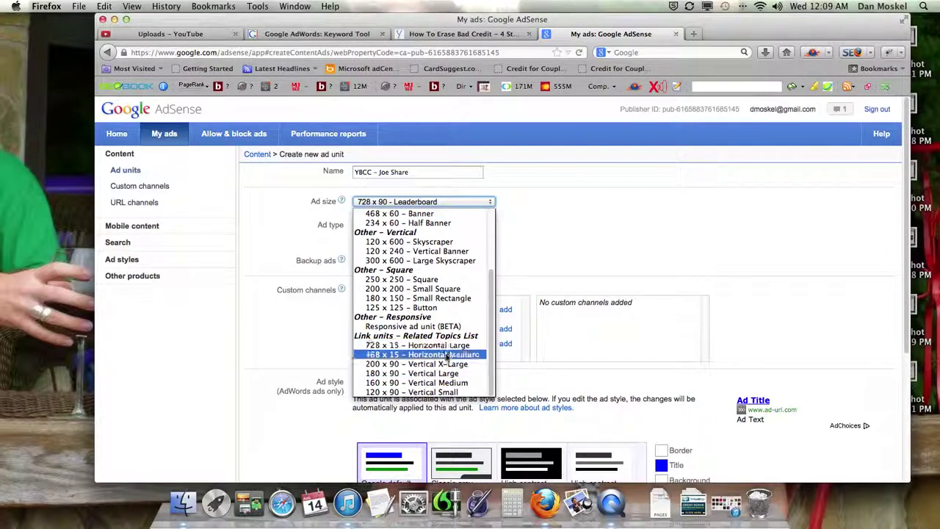
click(590, 245)
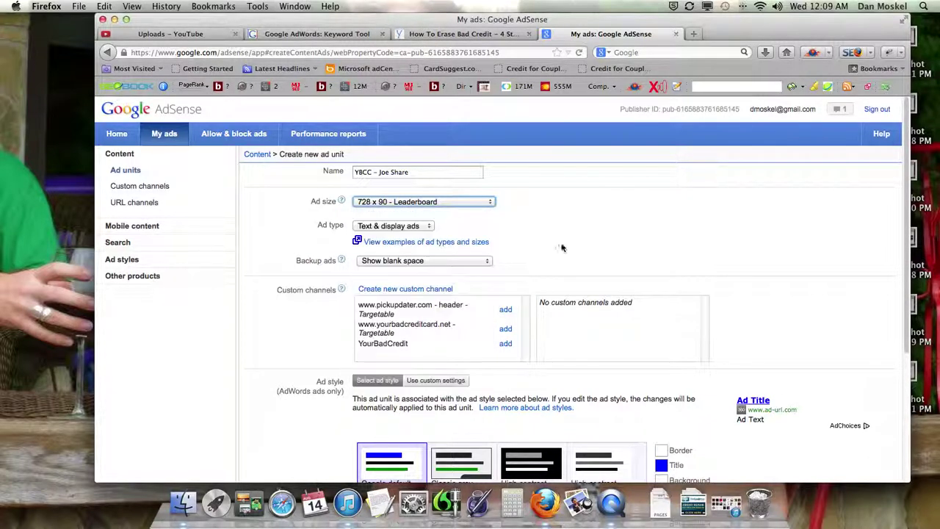
Read the ad type examples and Display ads help, then close the help tab
click(457, 243)
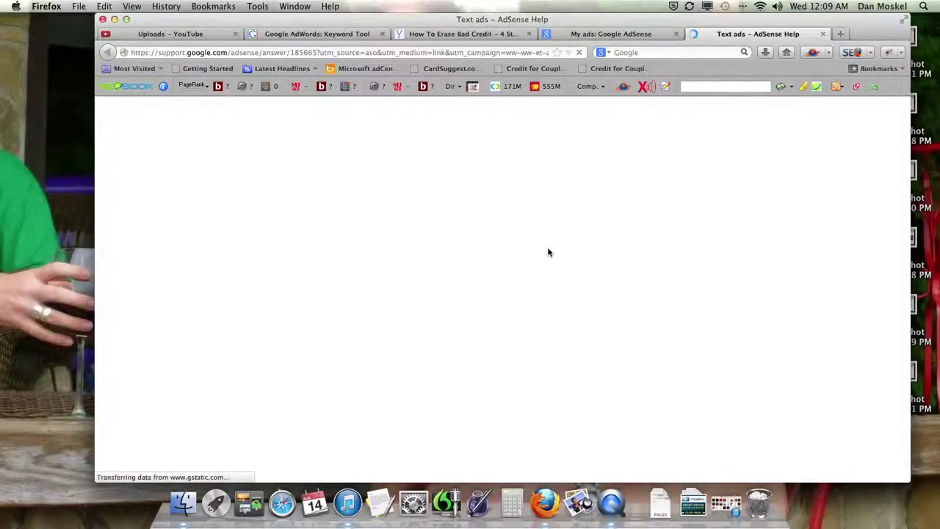
scroll(531, 251, down, 3)
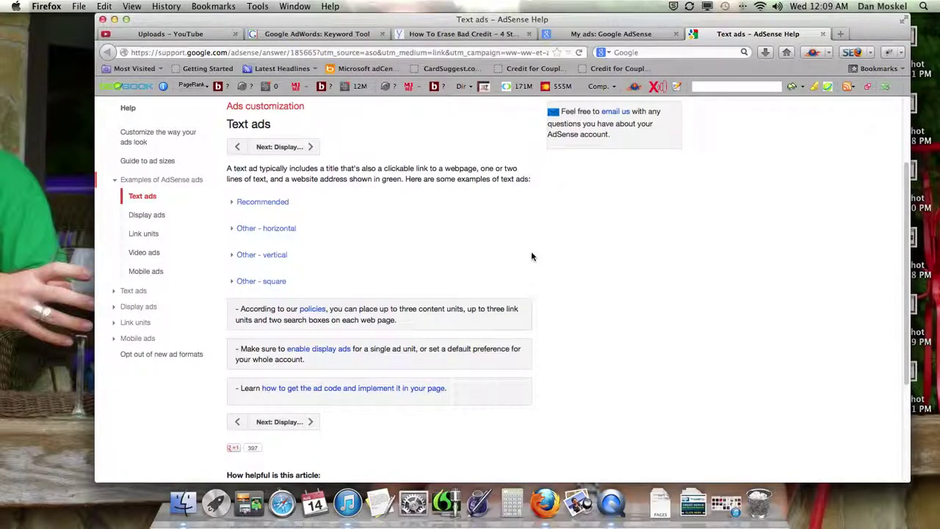
click(143, 219)
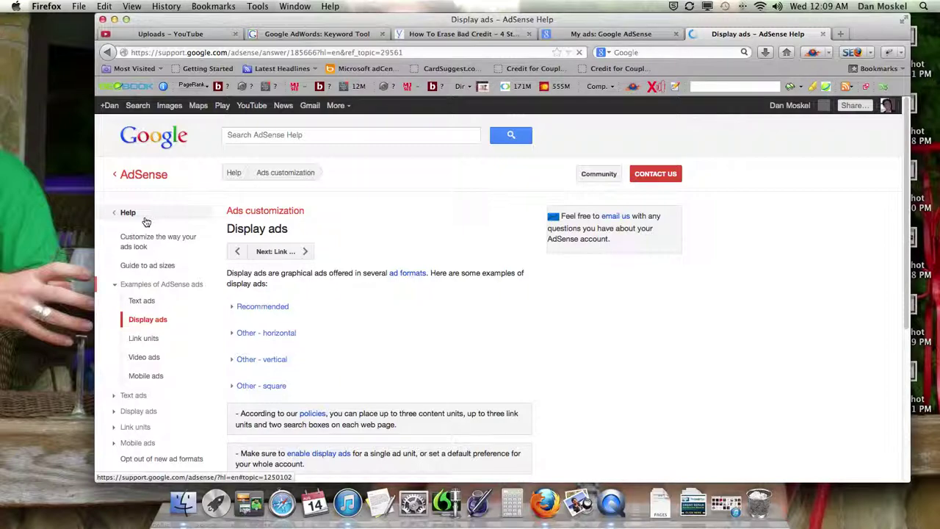
scroll(144, 222, down, 1)
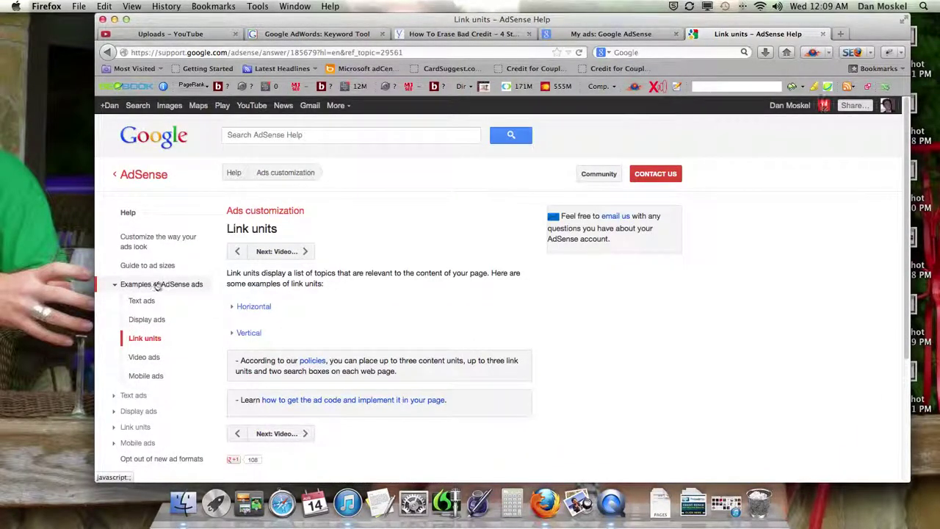
click(823, 34)
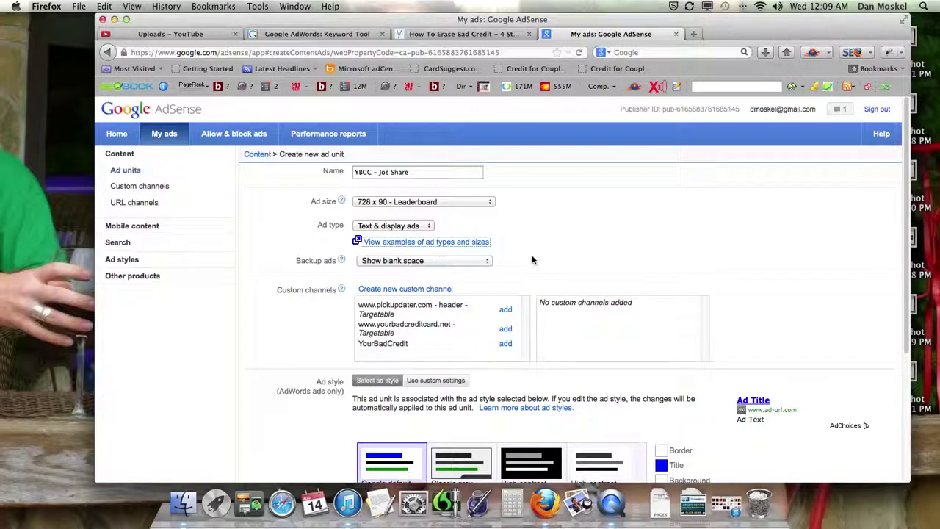
Set the ad unit size to 200 x 90 Vertical X-Large
click(491, 206)
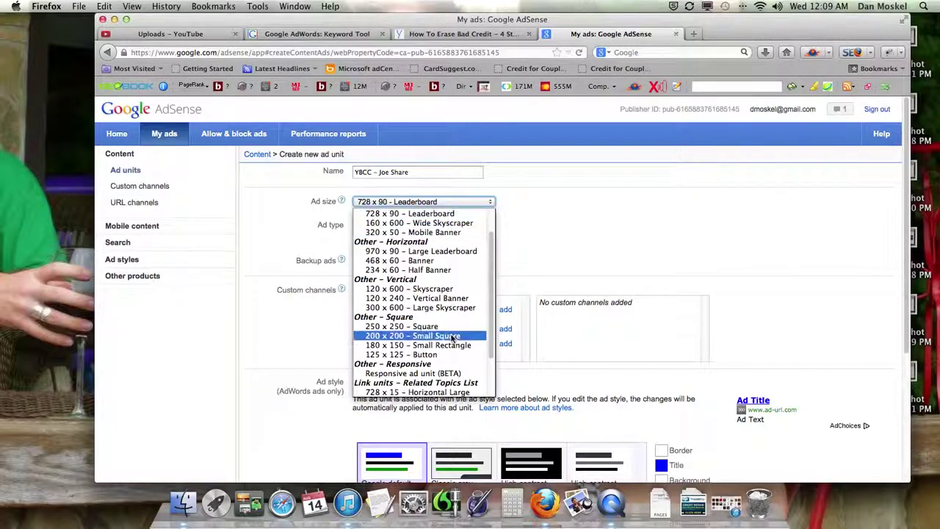
scroll(453, 340, down, 2)
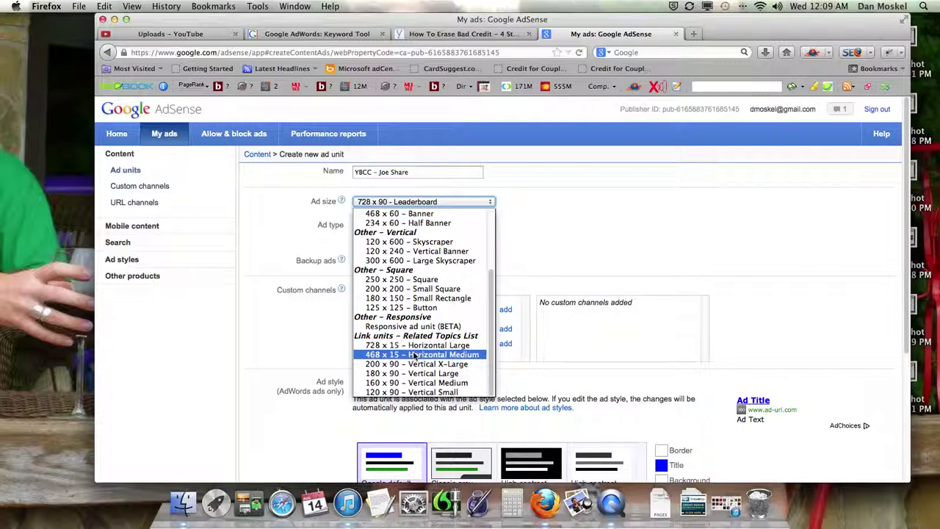
click(447, 365)
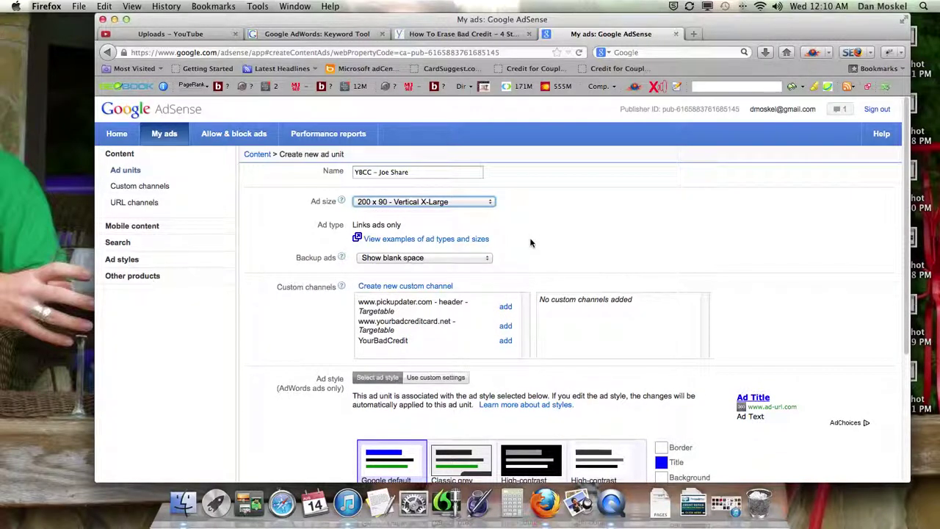
scroll(529, 239, down, 3)
scroll(529, 246, up, 3)
Add YourBadCredit as the unit's custom channel and scroll down to the Save buttons
click(394, 342)
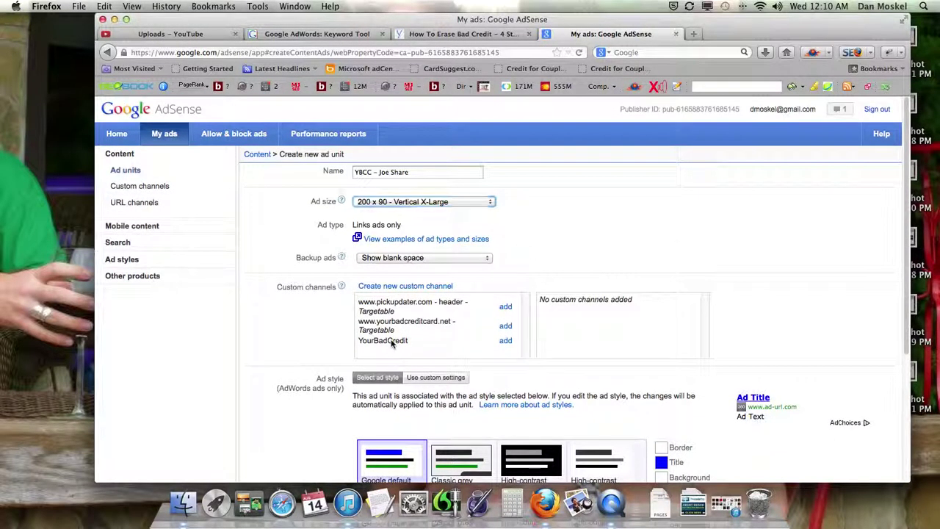
click(505, 342)
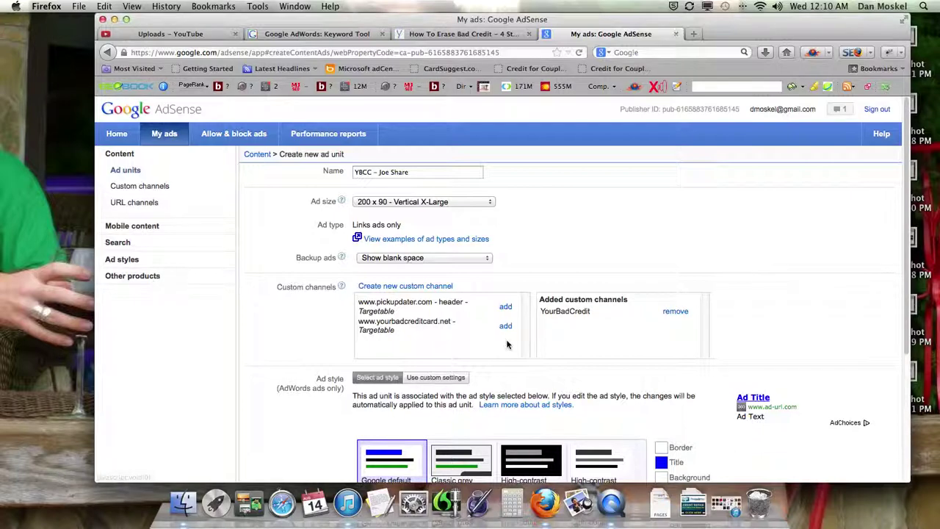
click(433, 34)
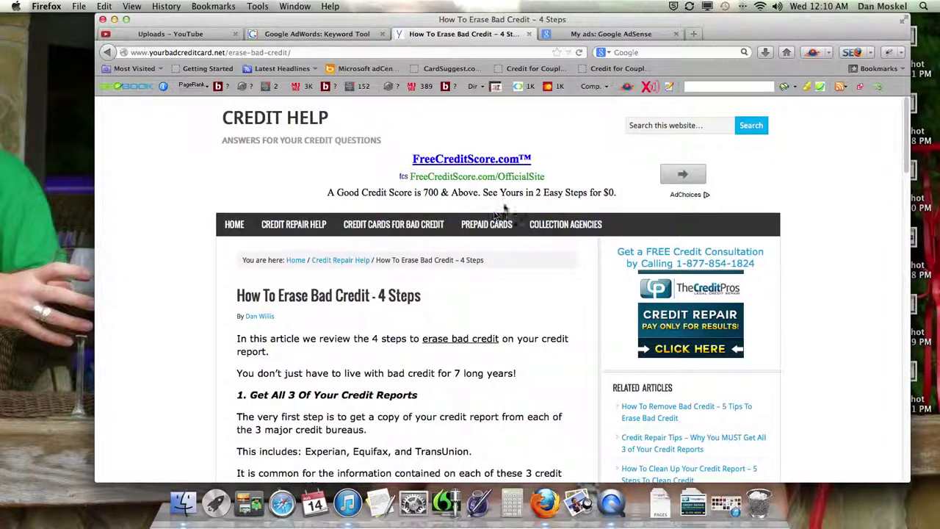
scroll(619, 358, down, 5)
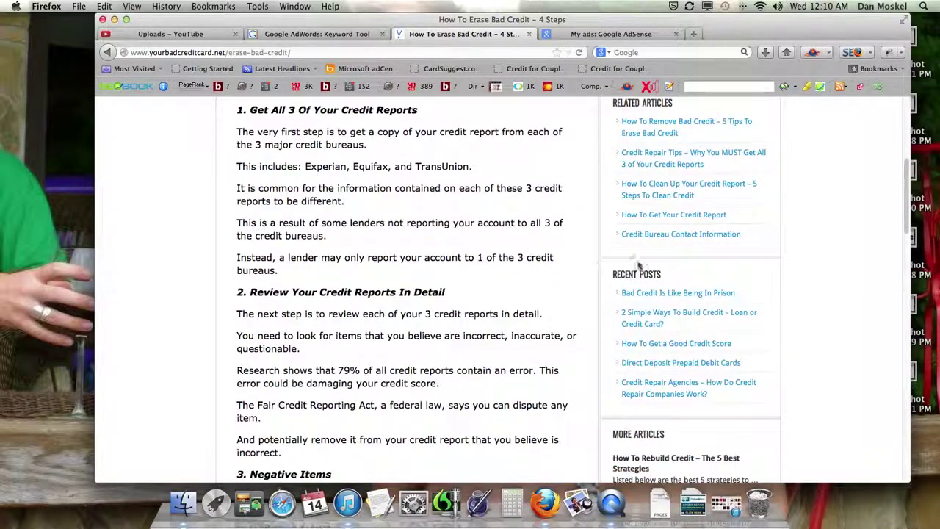
click(595, 35)
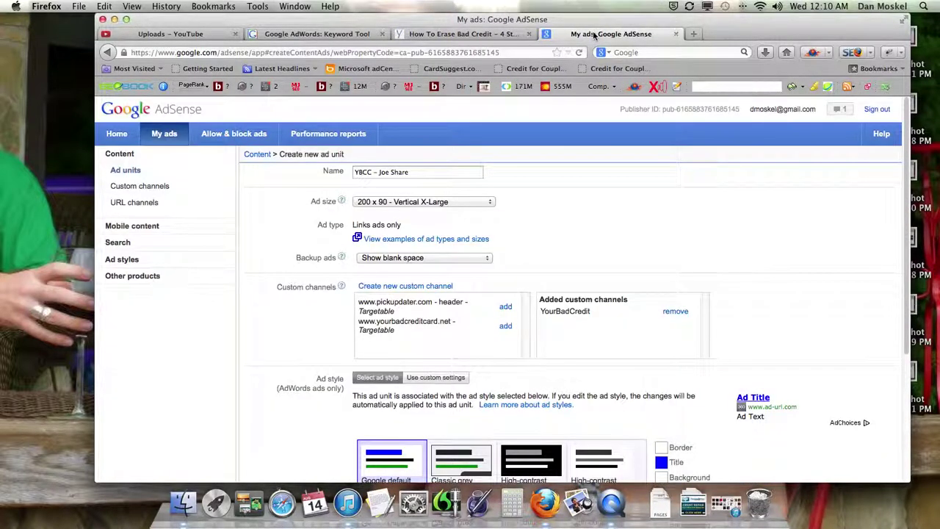
scroll(674, 265, down, 3)
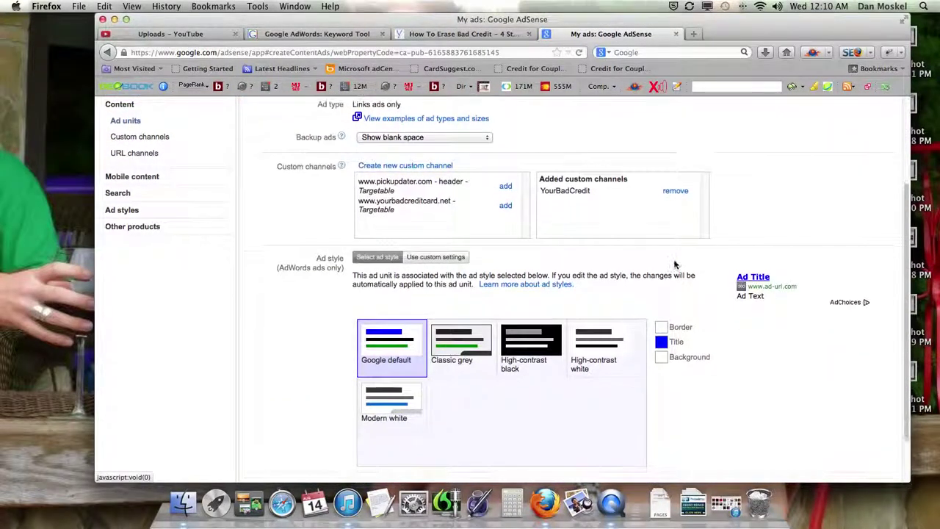
scroll(674, 265, down, 2)
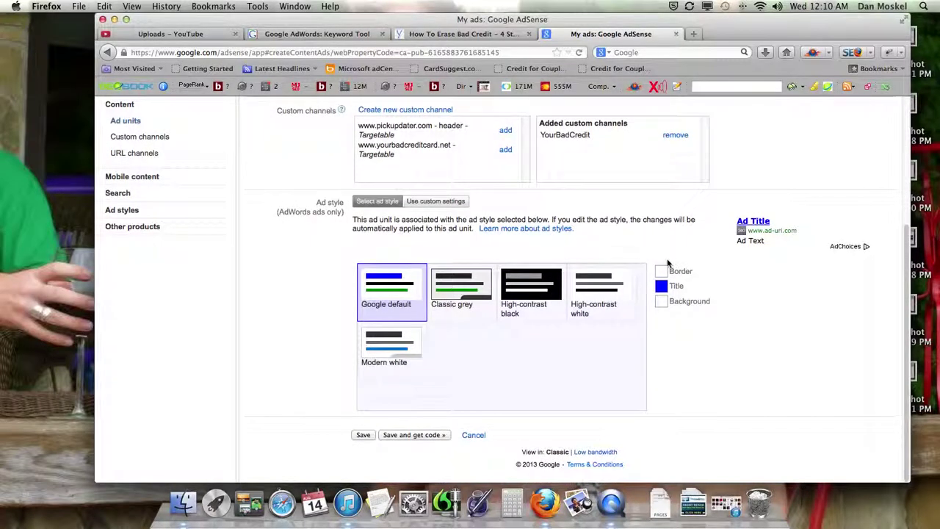
Save the YBCC link unit, copy its generated ad code, and close the code window
click(412, 435)
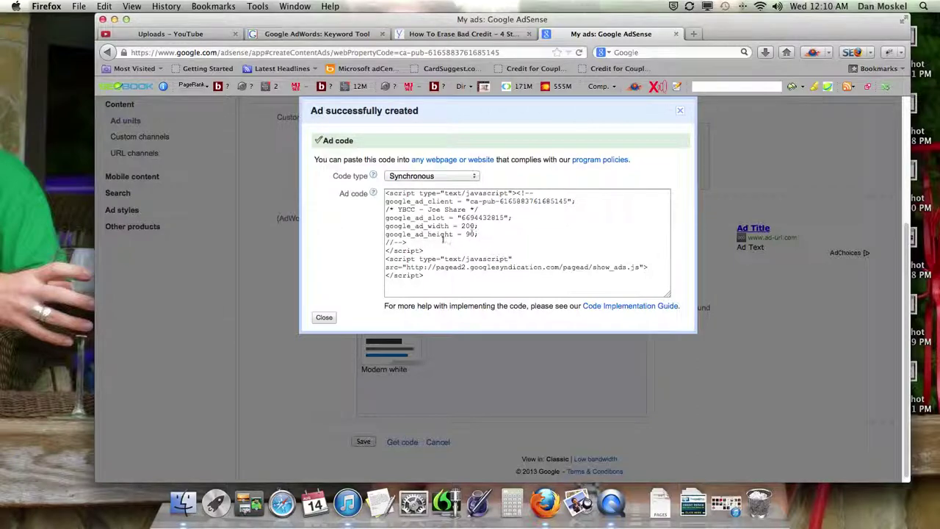
click(451, 278)
right_click(429, 213)
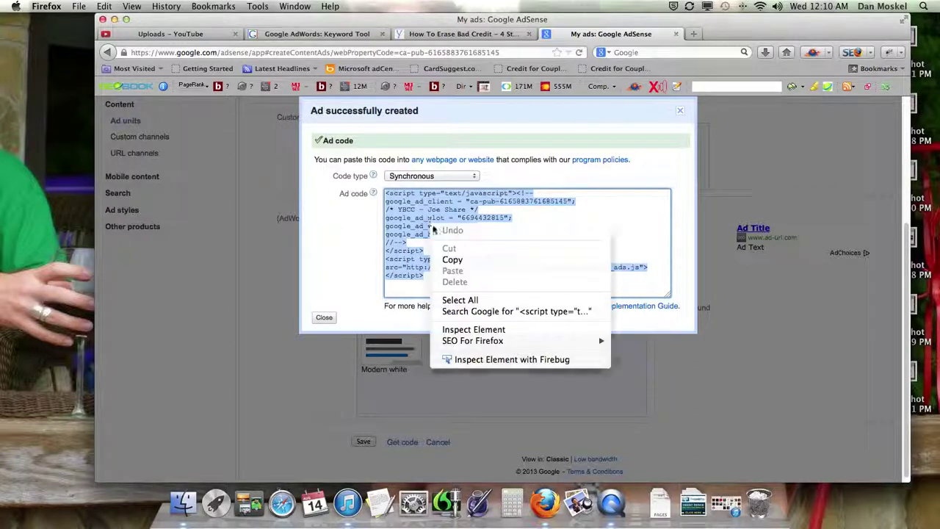
click(446, 260)
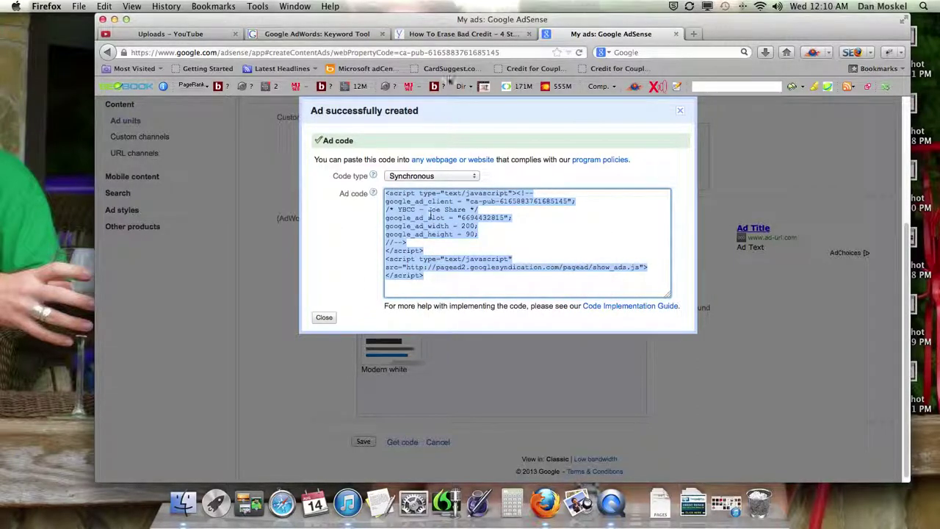
click(324, 318)
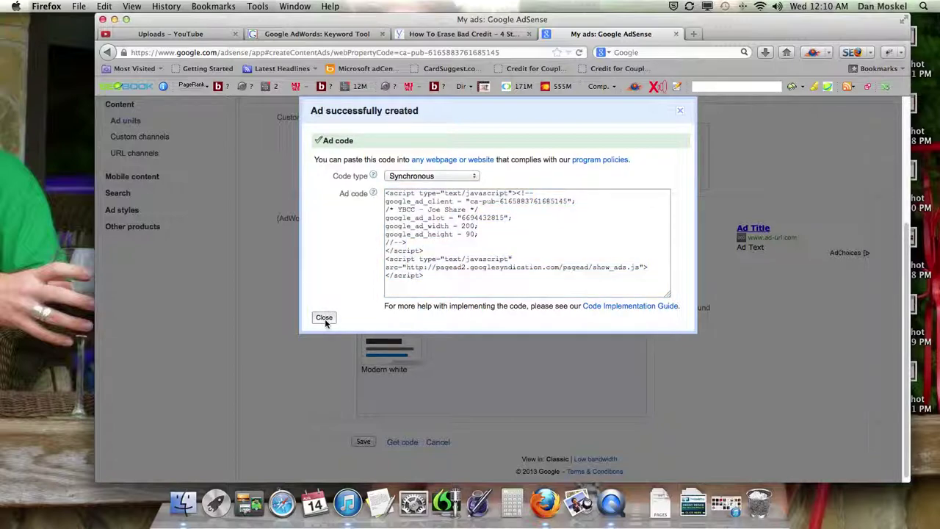
Open the yourbadcreditcard.net home page in a new tab
click(457, 34)
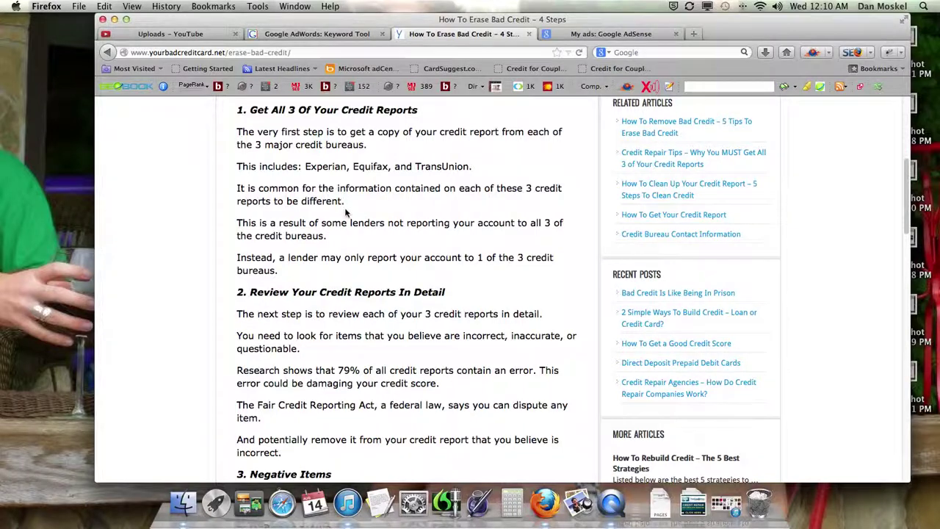
scroll(441, 294, up, 5)
click(693, 34)
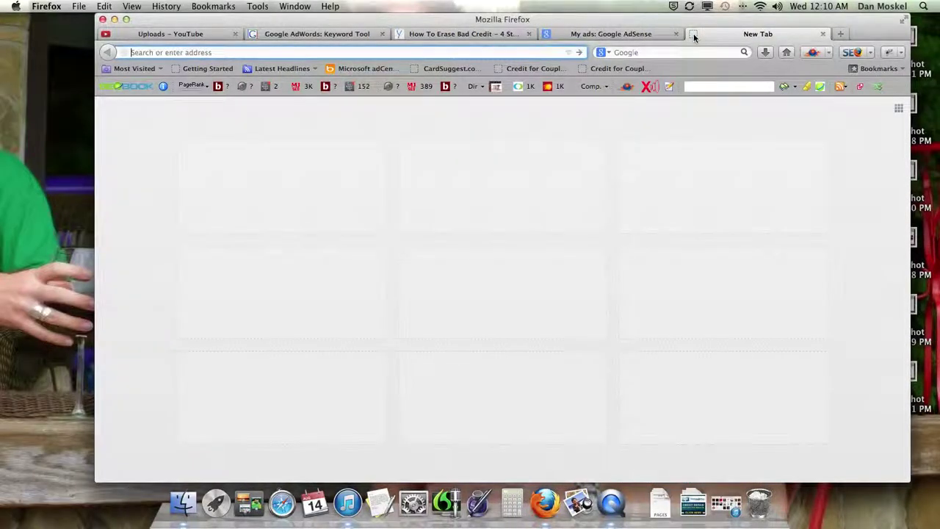
text(yourbadcreditcard.net)
key(Return)
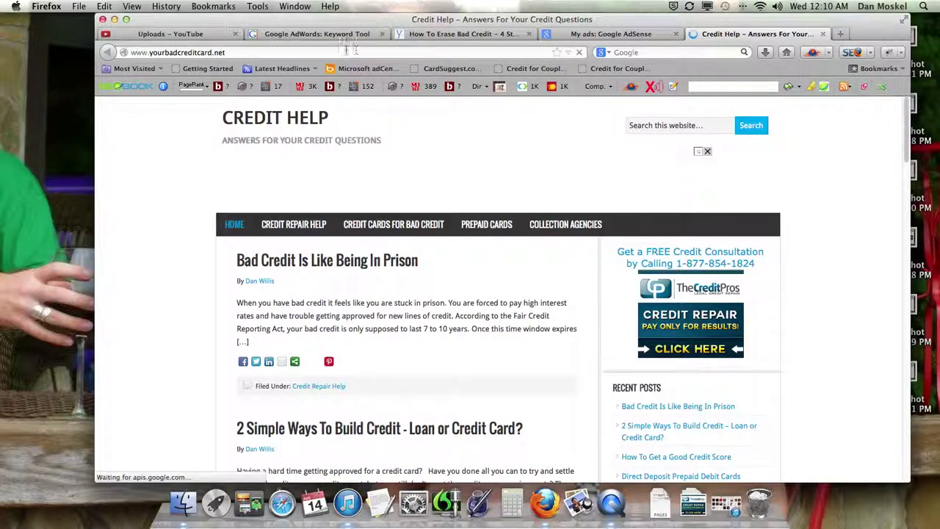
Go to the site's /wp-login.php page and log in to WordPress
click(279, 51)
text(/)
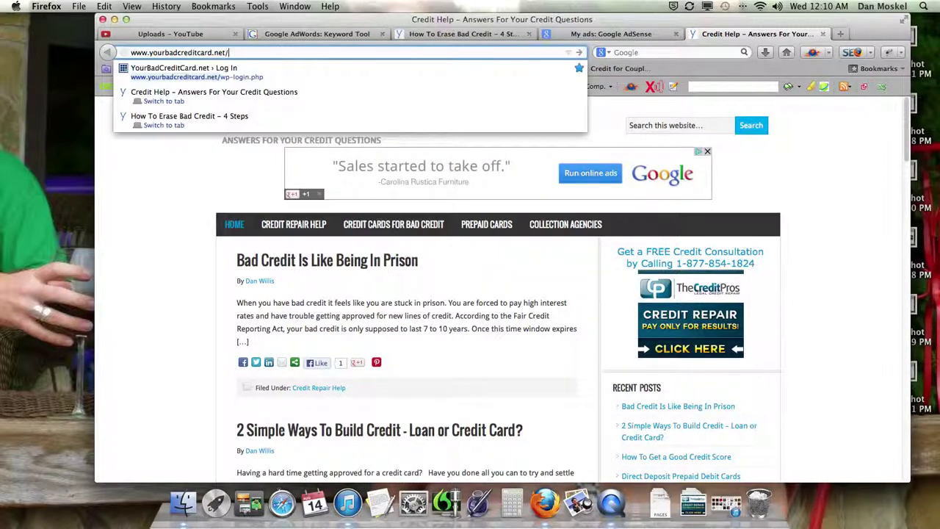
text(wp)
key(Down)
key(Return)
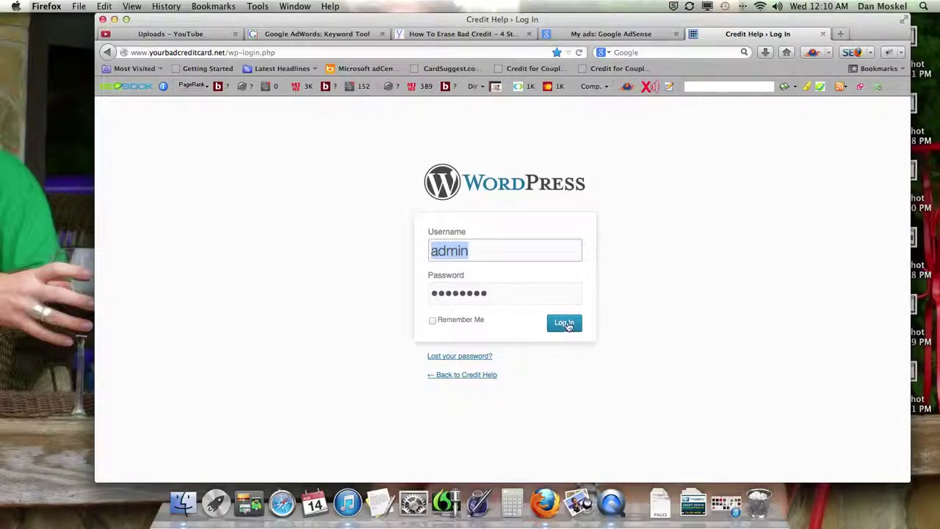
click(564, 323)
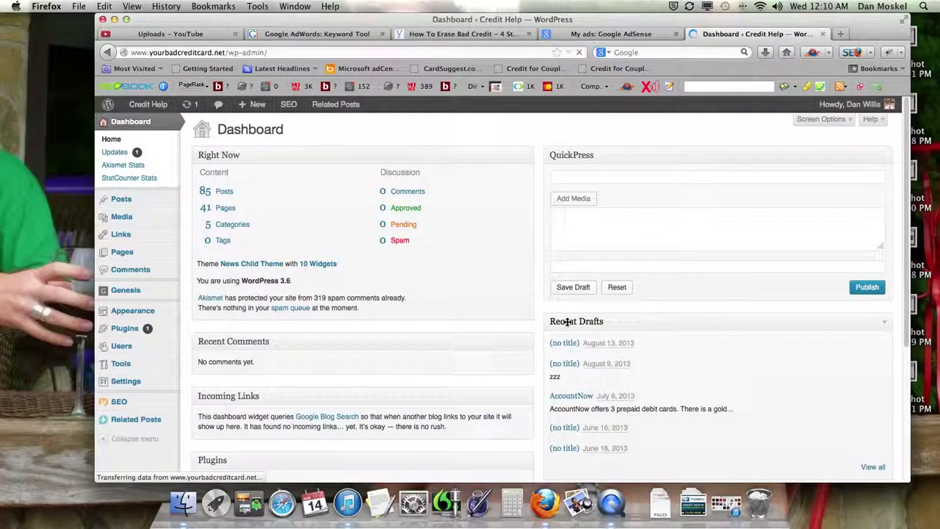
Drag a Text widget into the Primary Sidebar in Appearance > Widgets, then return to the article
mouse_move(128, 311)
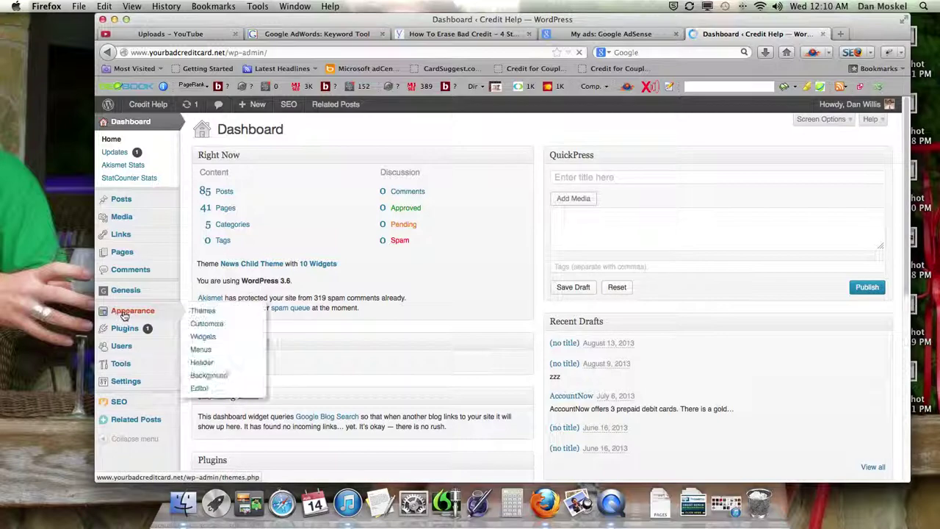
click(202, 336)
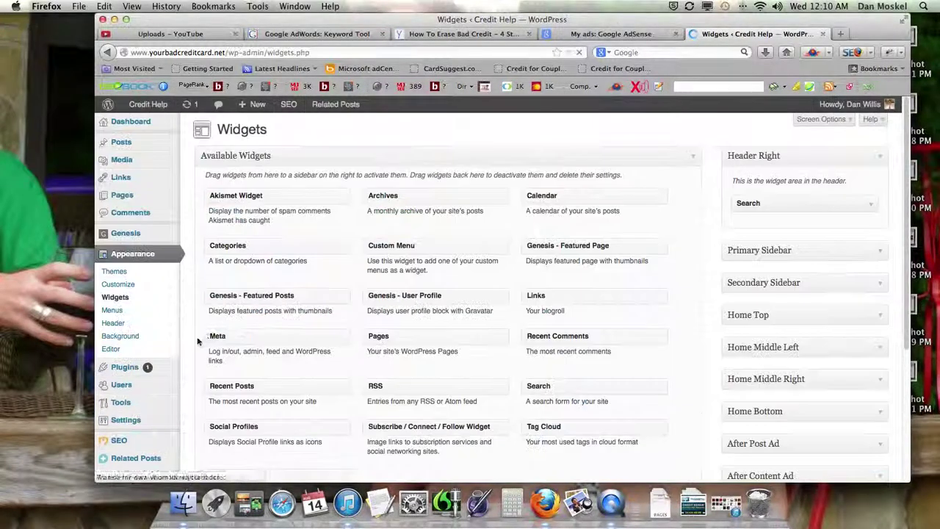
click(880, 255)
scroll(594, 326, down, 2)
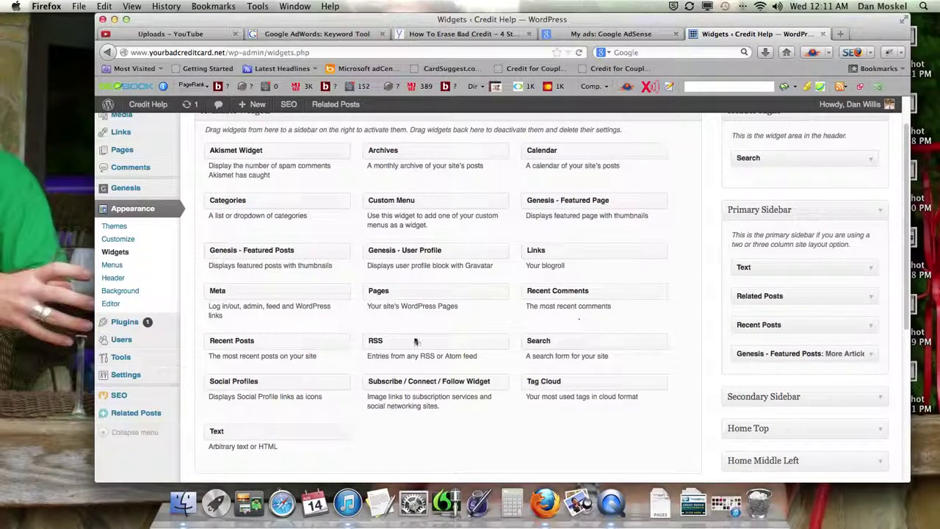
drag(249, 438, 785, 381)
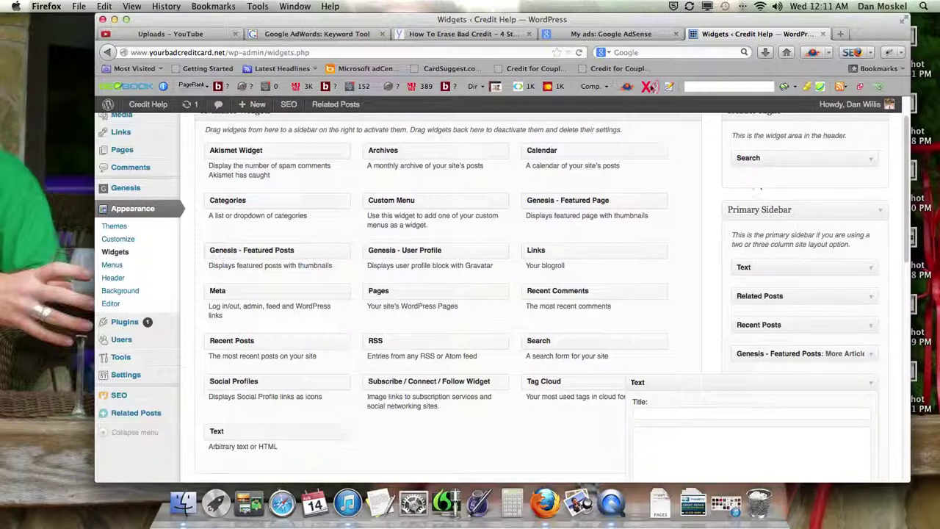
click(484, 38)
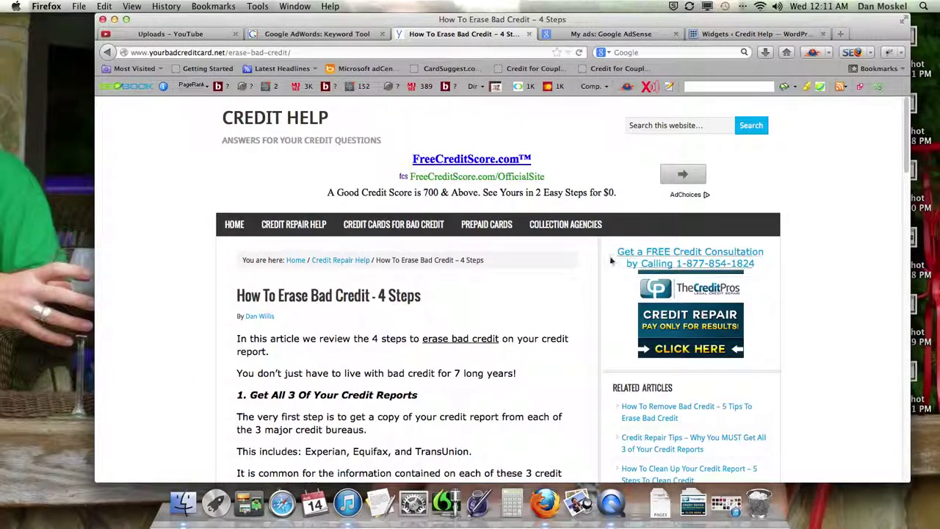
Scroll the live credit article, then go back to the WordPress Widgets tab
scroll(656, 354, down, 10)
scroll(656, 354, down, 10)
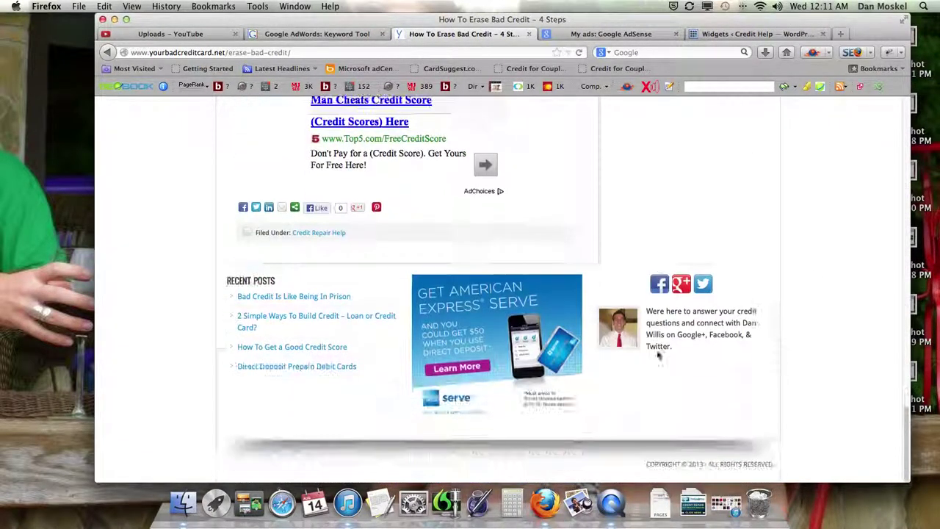
scroll(657, 355, up, 20)
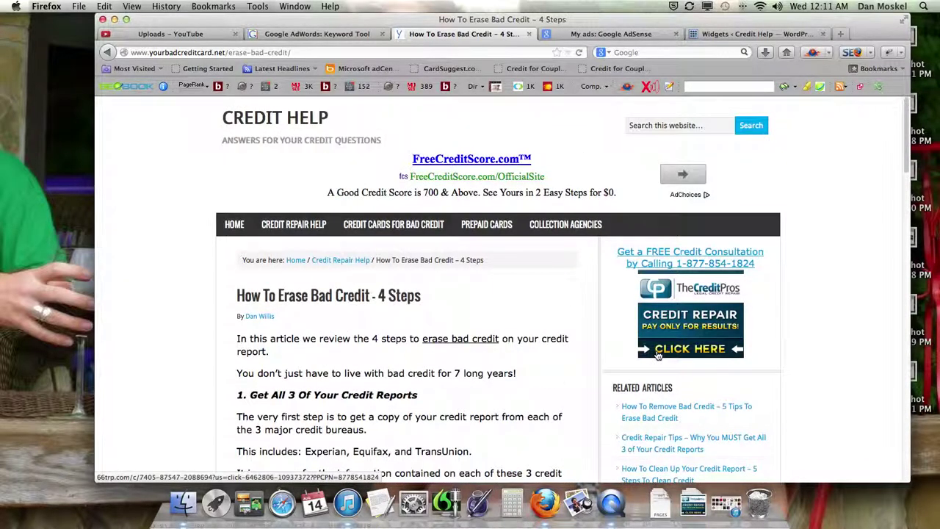
scroll(640, 359, down, 10)
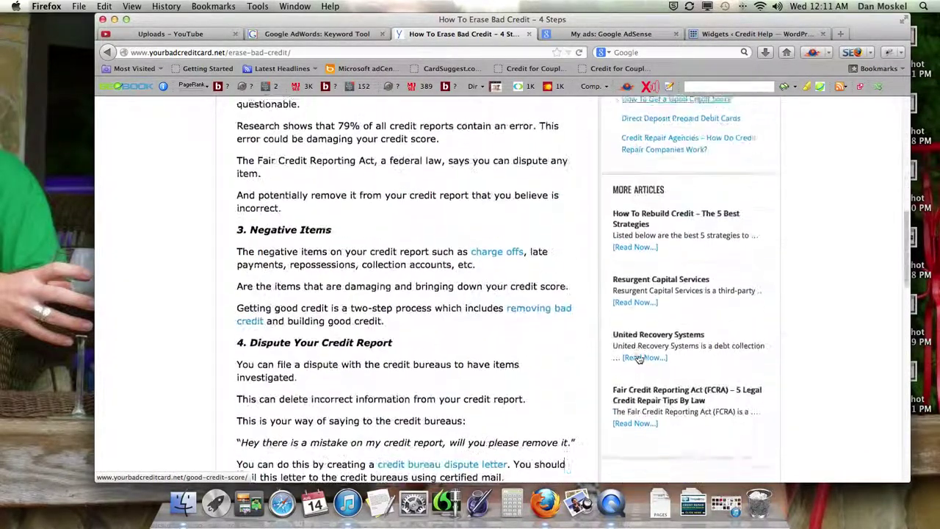
scroll(639, 359, down, 10)
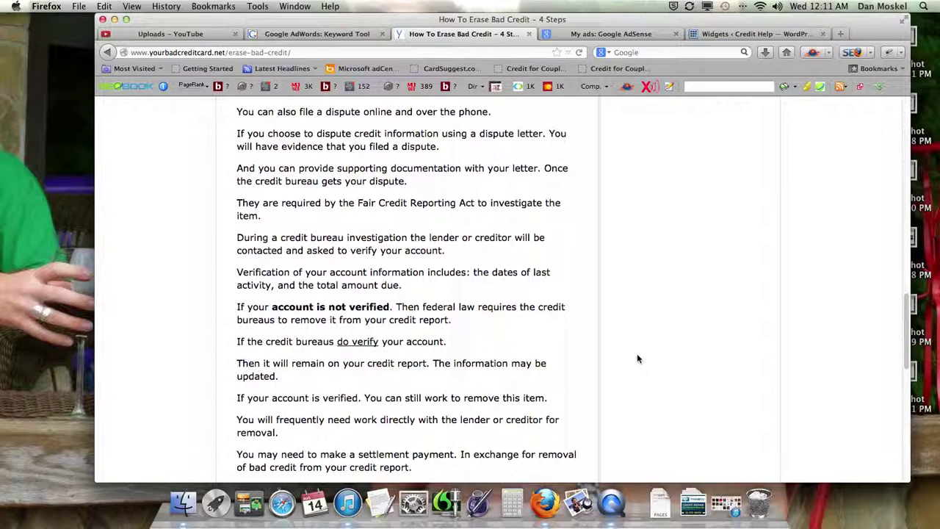
scroll(636, 359, up, 5)
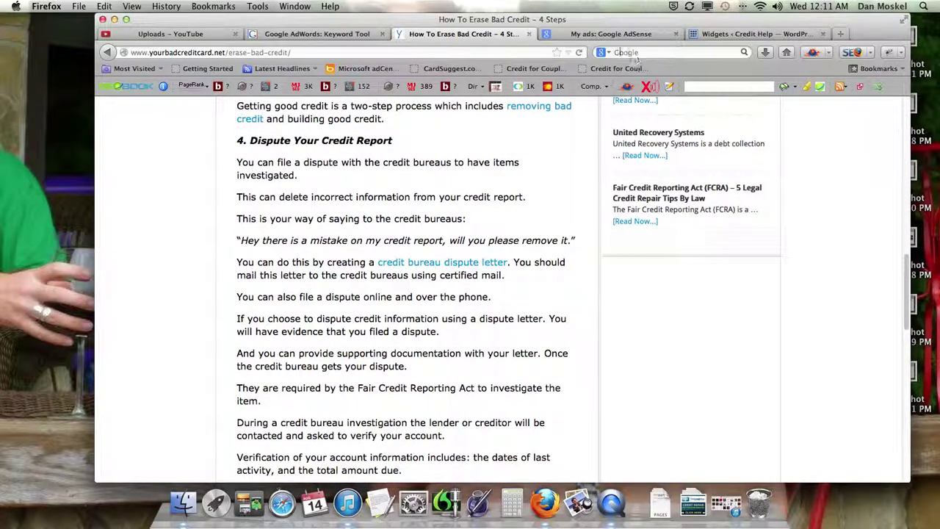
click(611, 34)
click(756, 34)
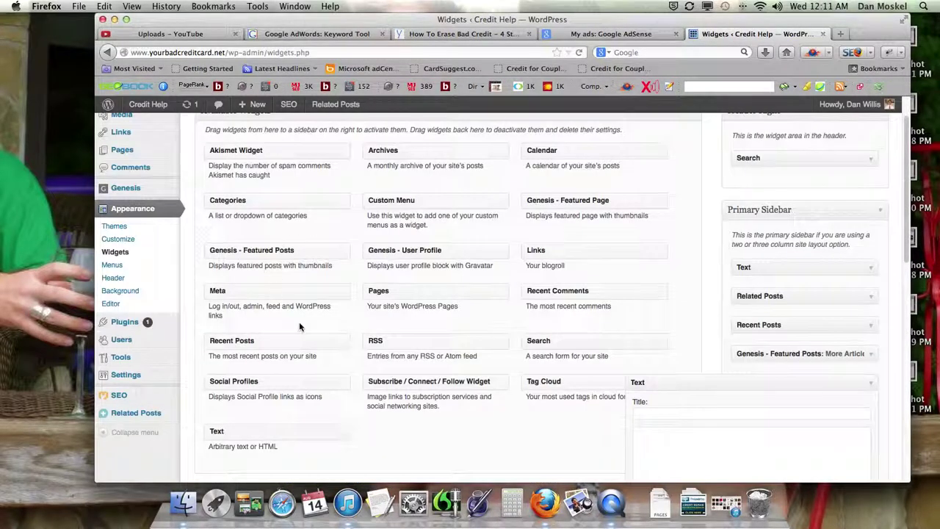
Paste the AdSense link unit code into the Primary Sidebar Text widget, save it, and collapse it
scroll(730, 380, down, 4)
click(678, 337)
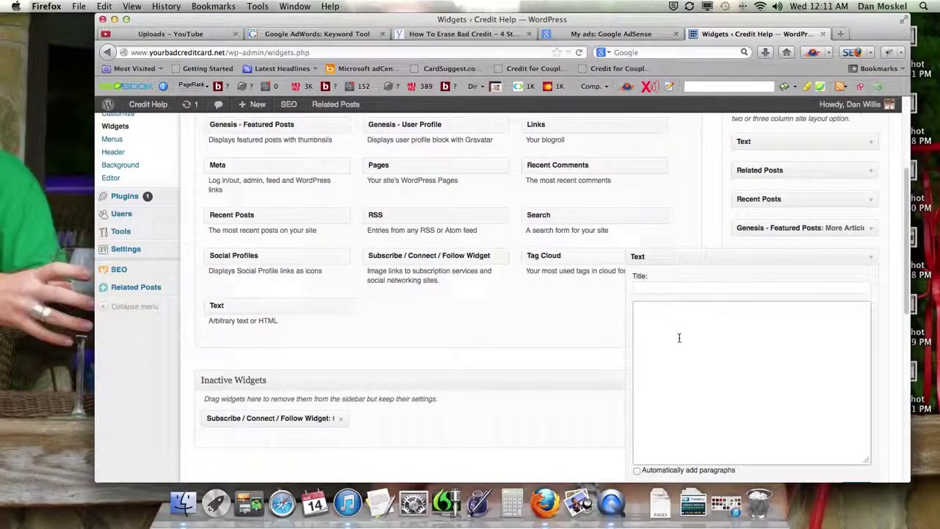
key(super+v)
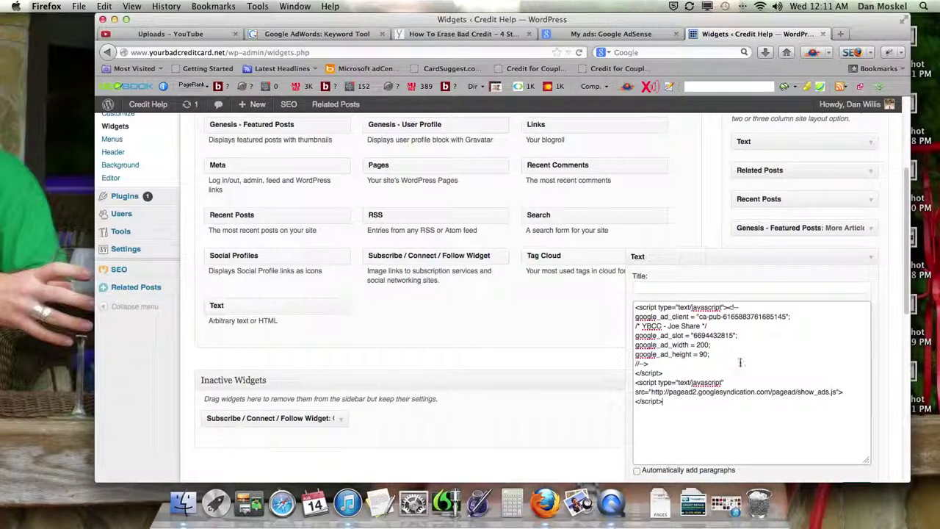
scroll(741, 361, down, 2)
click(665, 227)
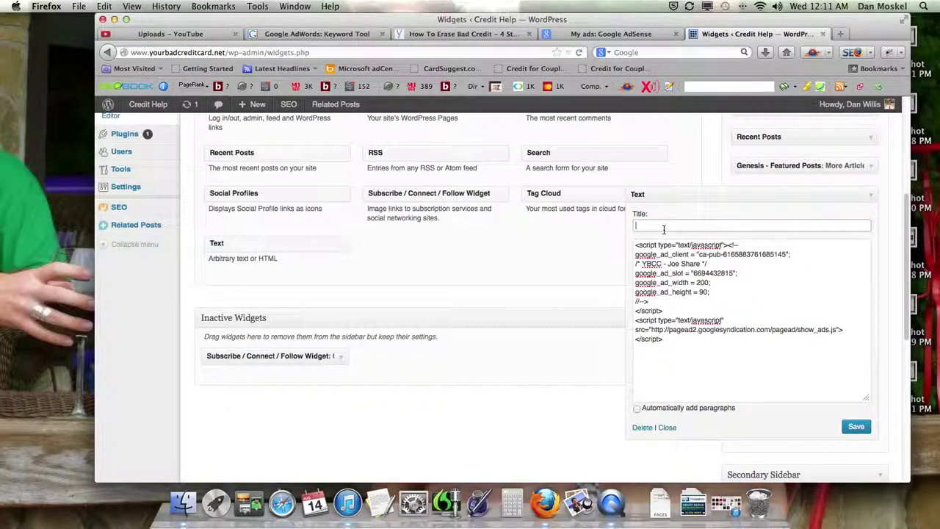
click(856, 427)
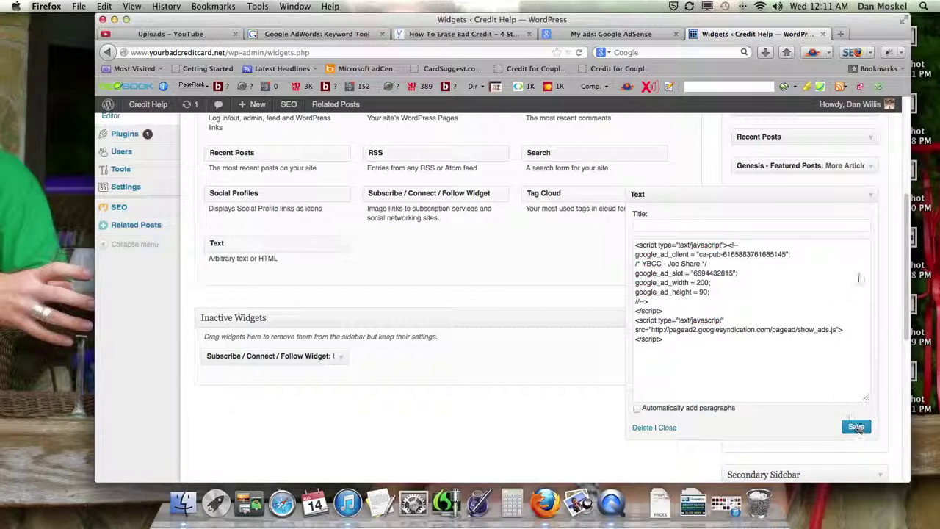
click(870, 194)
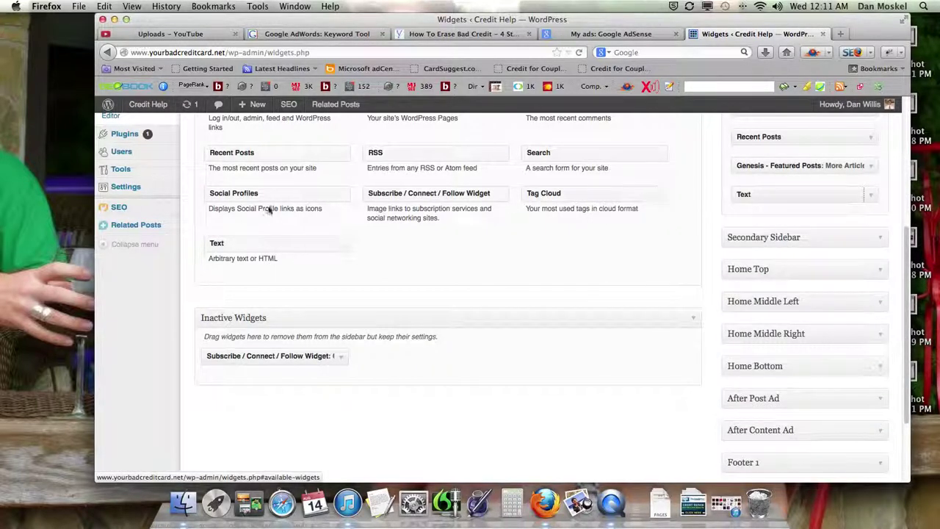
scroll(176, 248, up, 4)
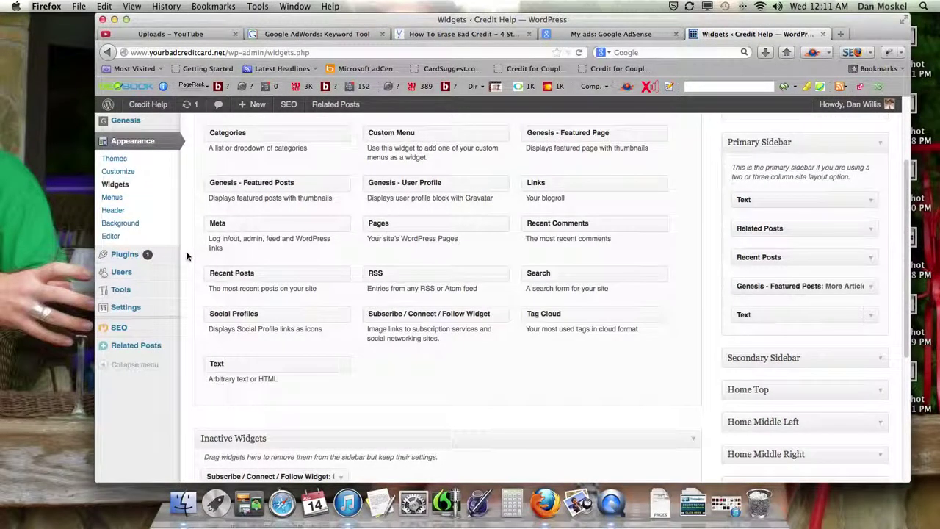
Reload the 'How To Erase Bad Credit' article to check for the ad, then view the AdSense ad units list
click(491, 35)
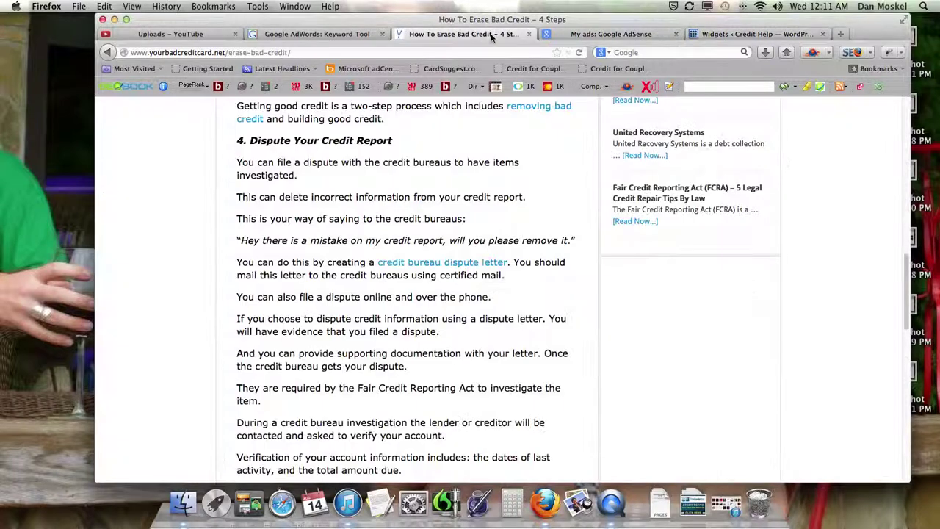
click(578, 53)
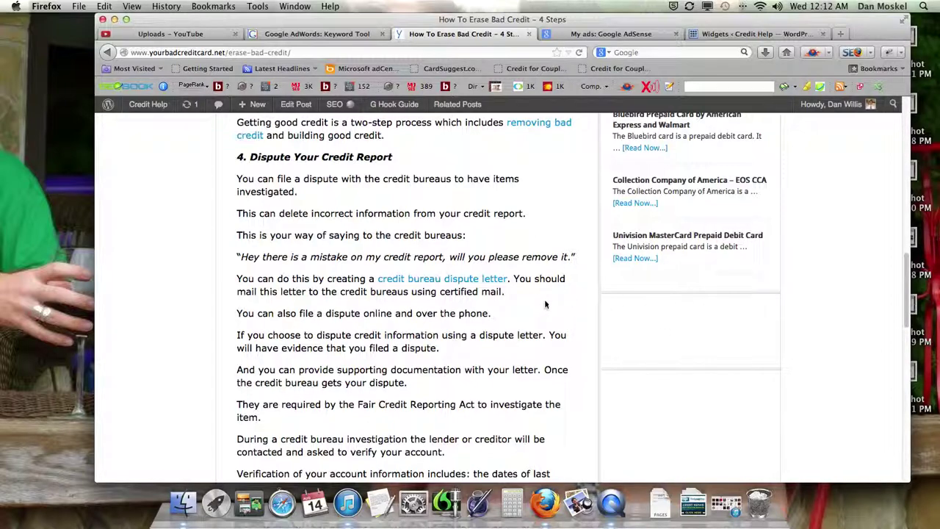
click(611, 34)
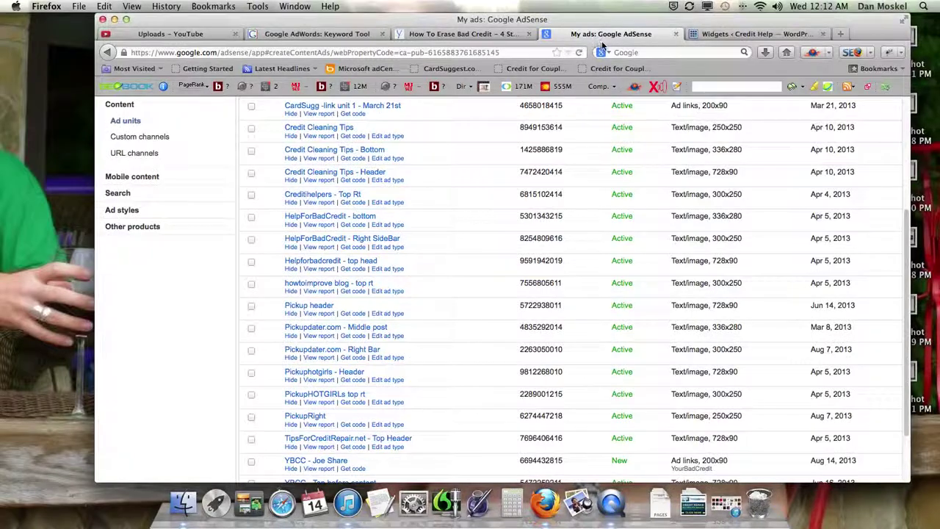
click(755, 34)
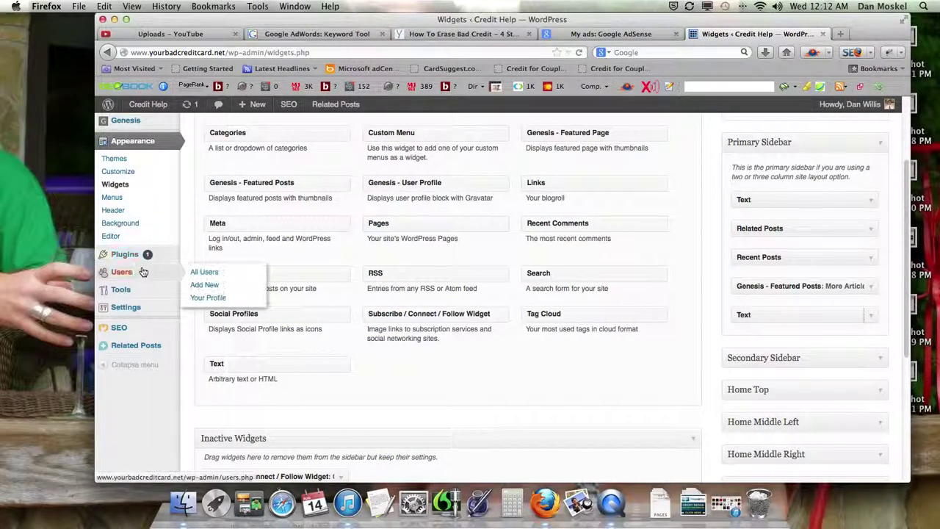
In WP Super Cache settings, select Caching Off and update the status
mouse_move(126, 308)
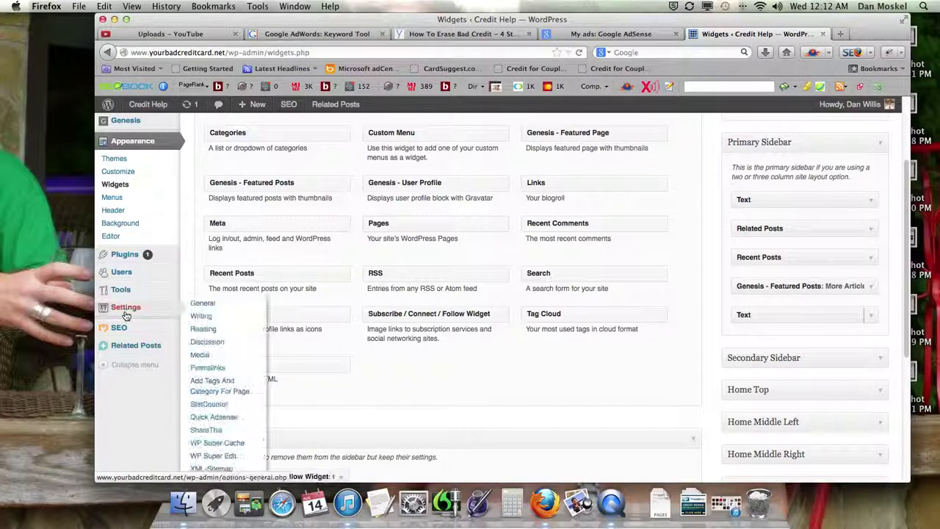
click(217, 443)
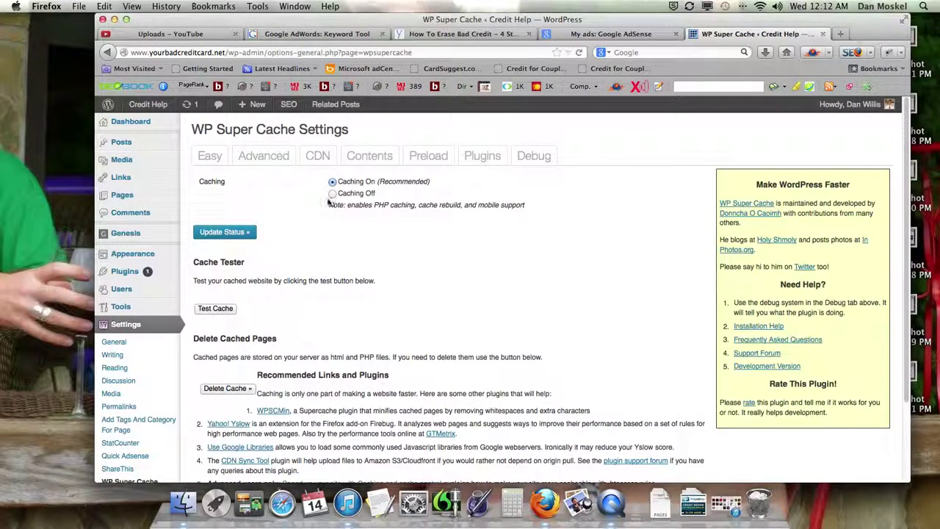
click(239, 233)
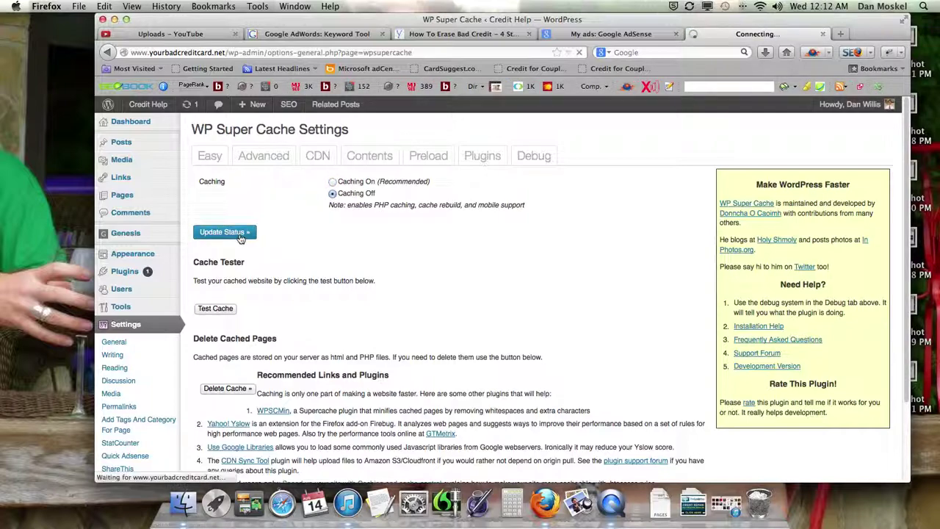
Open the live site from the Visit Site link in a new browser tab
key(ctrl+super+Escape)
click(148, 107)
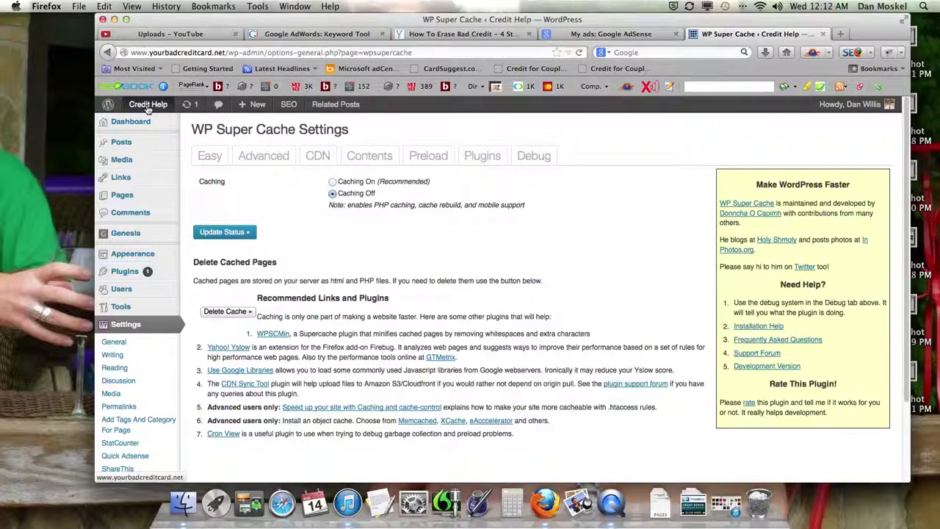
mouse_move(148, 107)
right_click(151, 130)
click(197, 132)
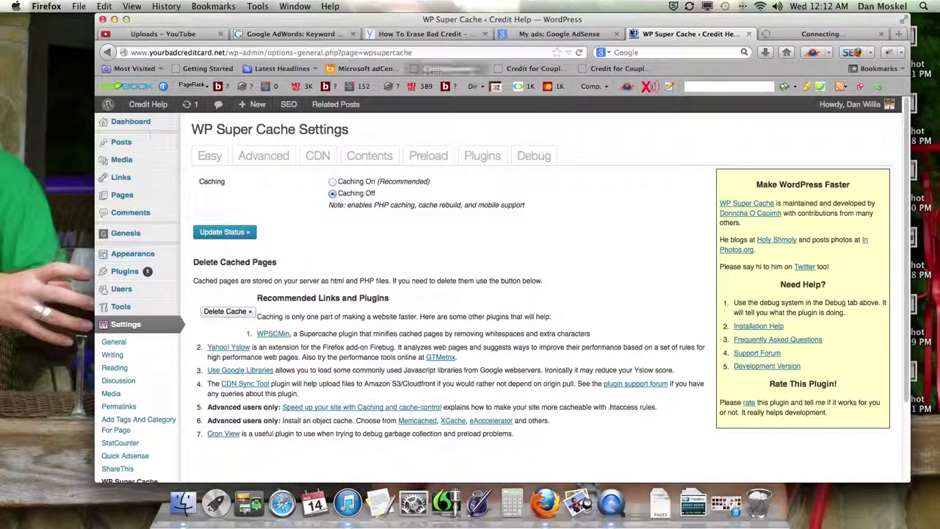
On the live site, open 'First Progress Credit Card Review' from the Credit Cards for Bad Credit category
click(843, 30)
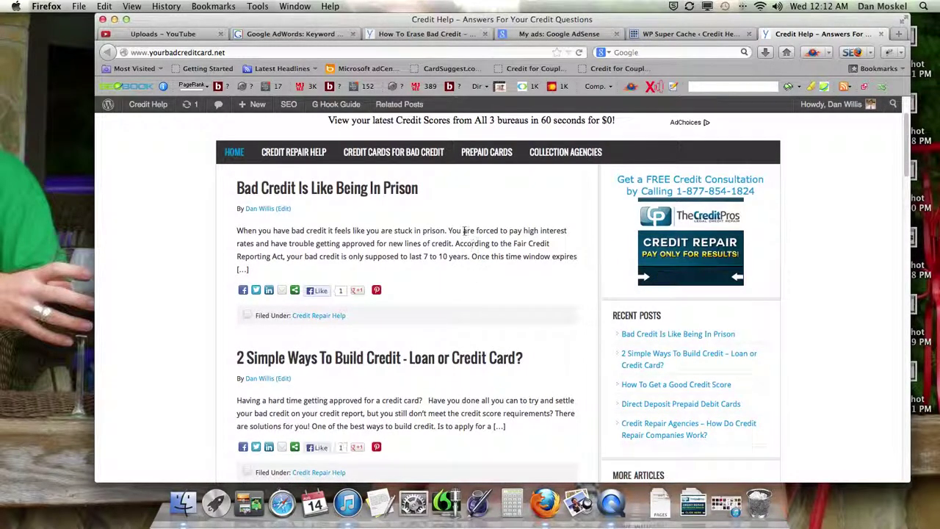
click(428, 241)
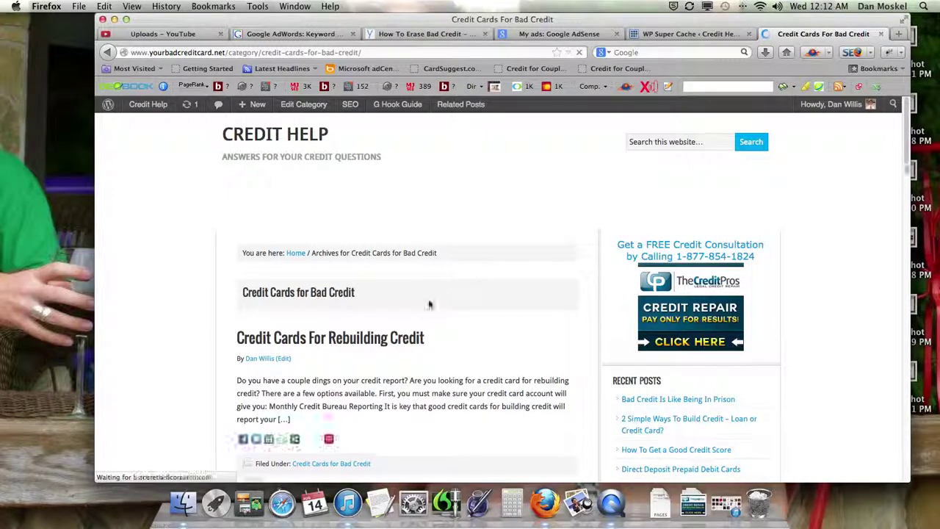
scroll(439, 304, down, 10)
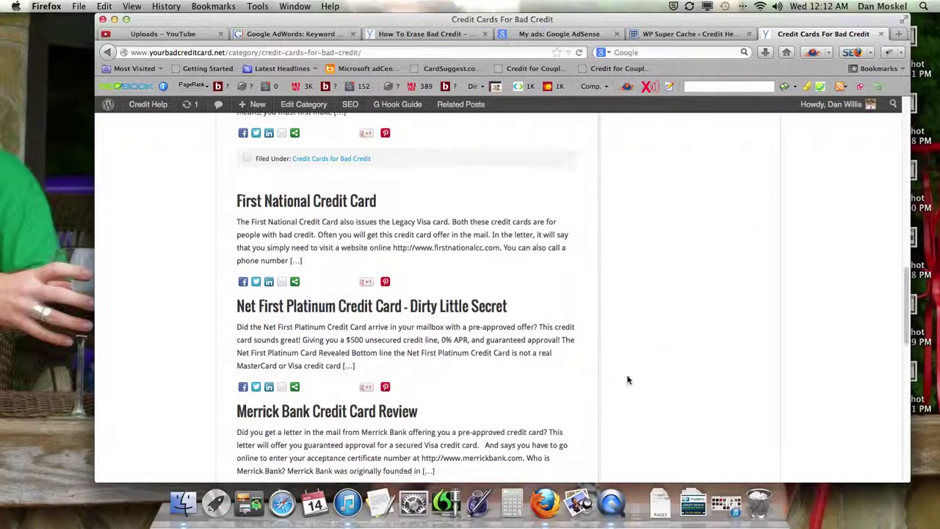
scroll(552, 317, up, 5)
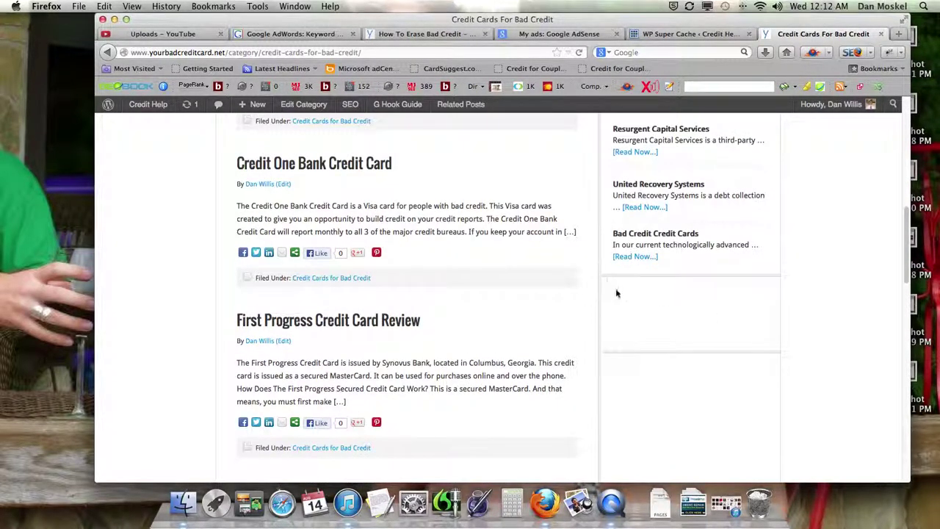
click(388, 322)
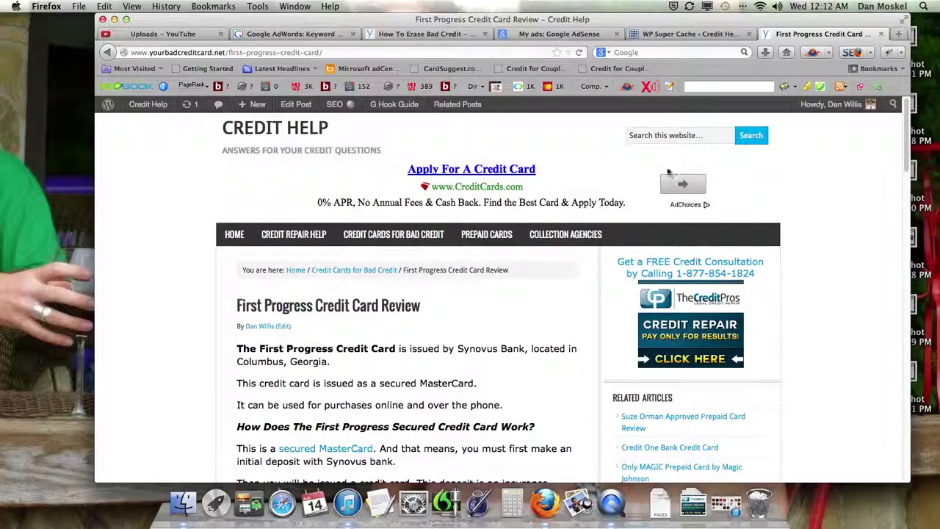
scroll(576, 198, down, 10)
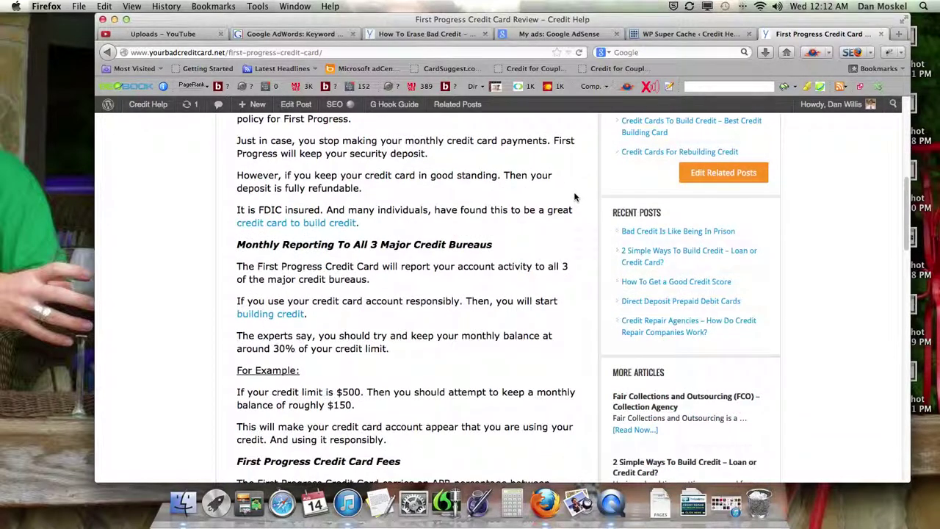
scroll(575, 197, down, 14)
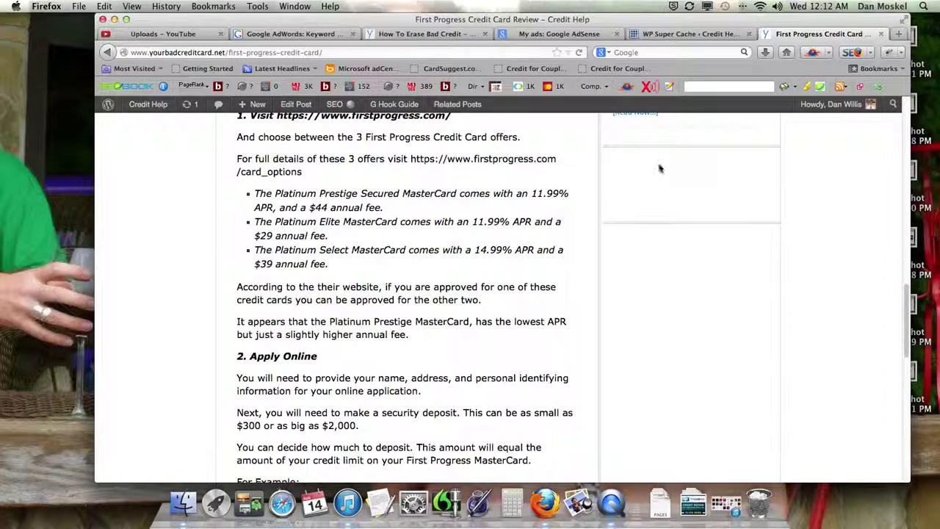
scroll(535, 185, up, 20)
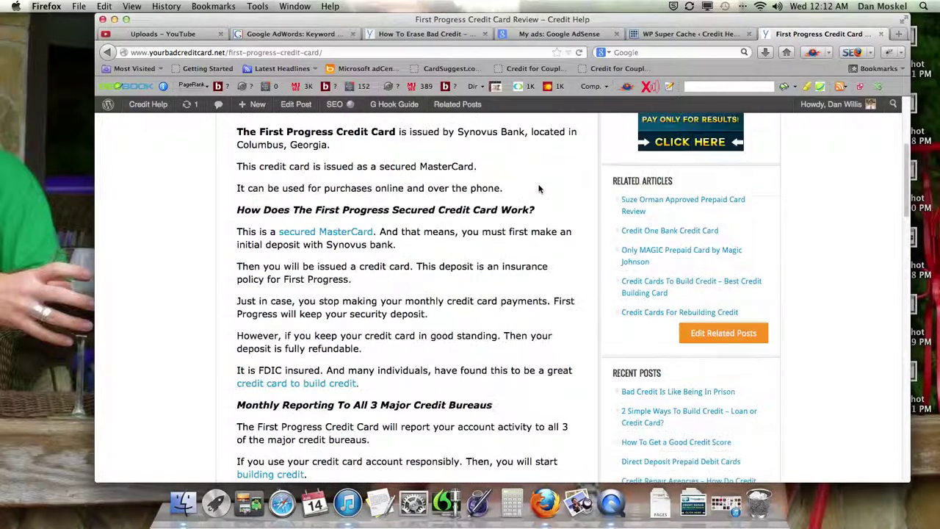
scroll(538, 189, down, 20)
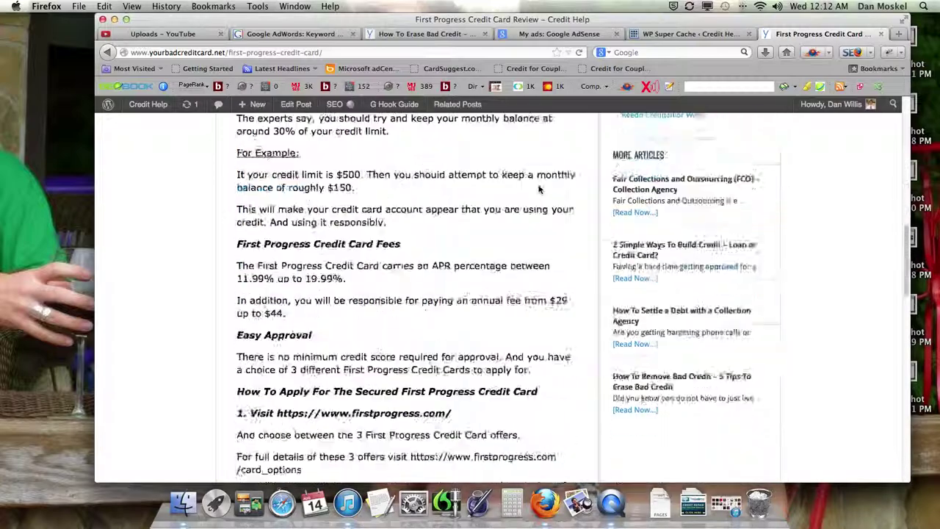
scroll(539, 190, down, 7)
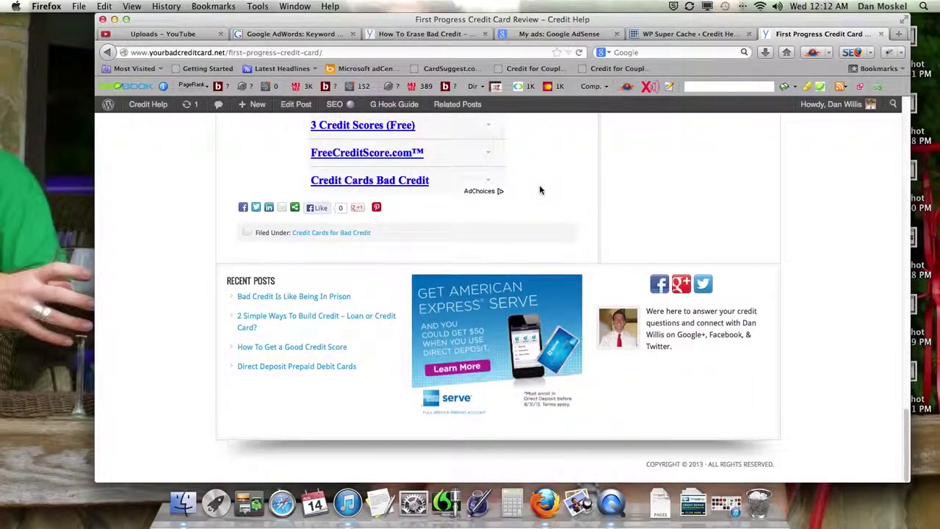
scroll(539, 190, up, 20)
scroll(538, 189, up, 9)
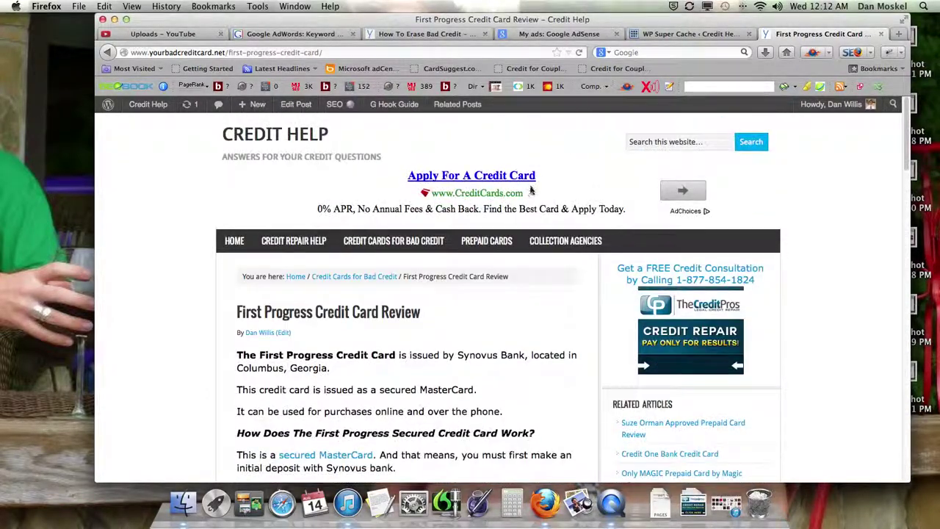
scroll(536, 190, down, 20)
scroll(534, 191, down, 12)
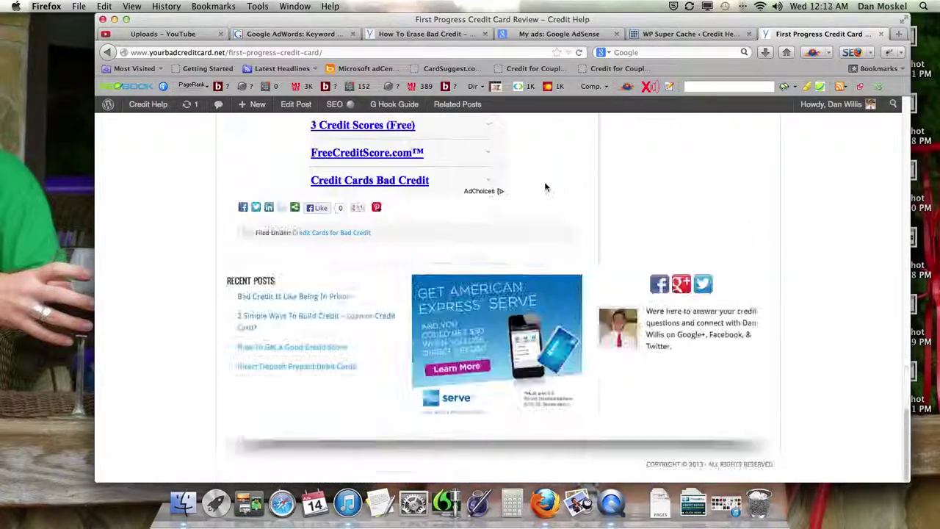
scroll(555, 196, up, 20)
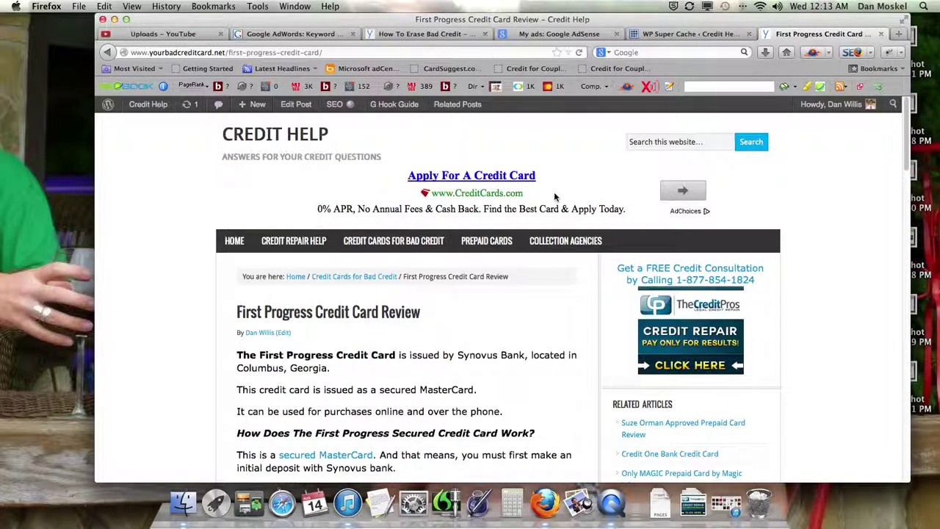